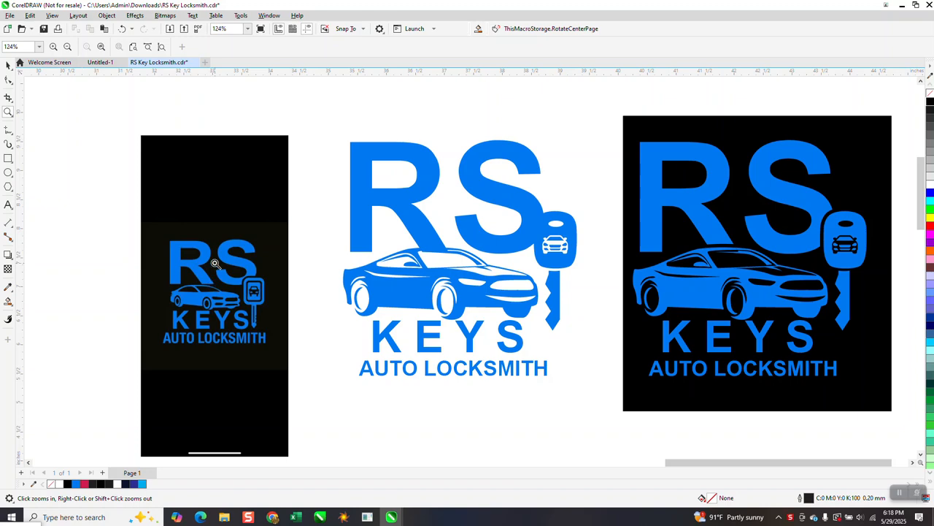
# Examine the reference logo image, the blue redrawn logo and the version on the black background
pyautogui.scroll(-2, 265, 245)
pyautogui.scroll(-3, 264, 226)
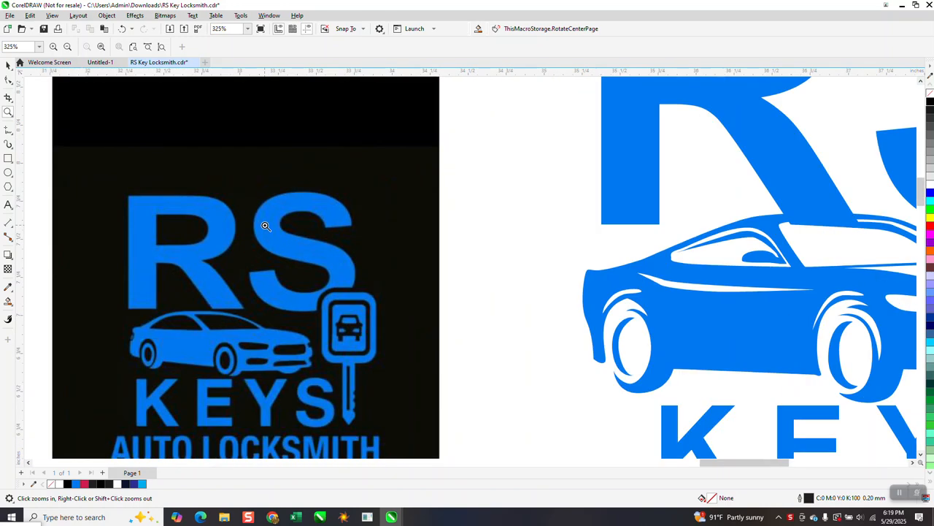
pyautogui.scroll(-3, 316, 297)
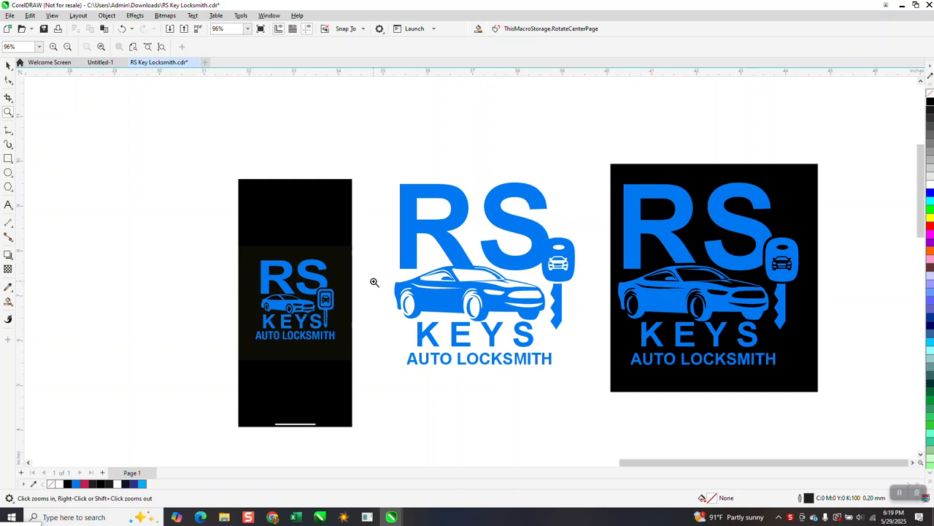
pyautogui.moveTo(405, 183); pyautogui.dragTo(617, 399)
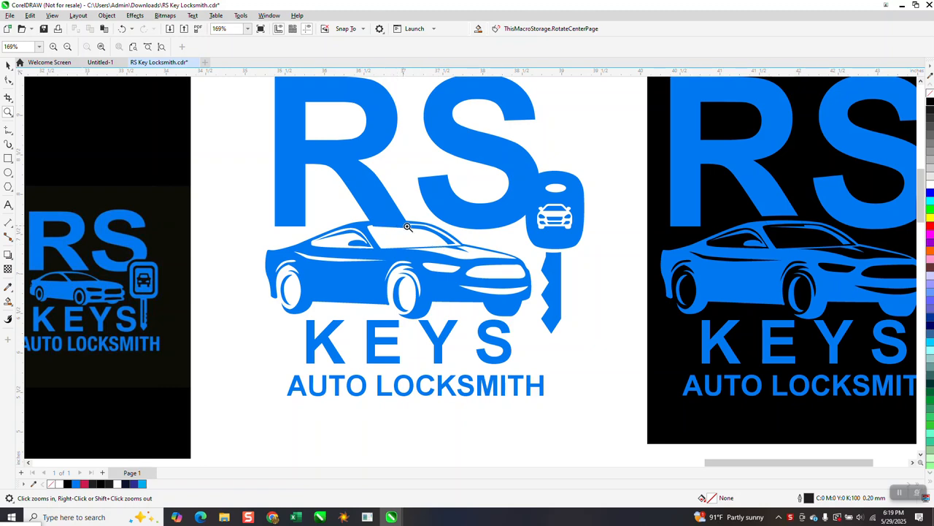
pyautogui.rightClick(464, 268)
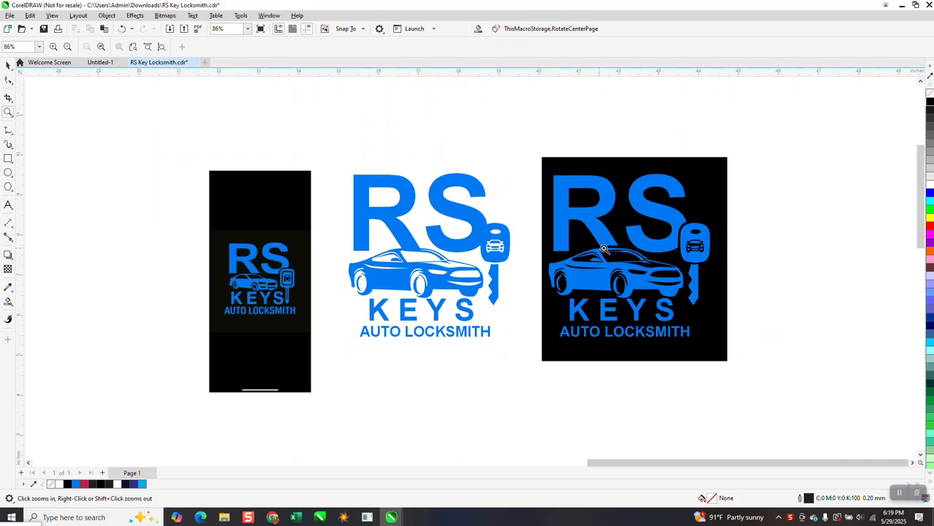
pyautogui.moveTo(544, 167); pyautogui.dragTo(734, 349)
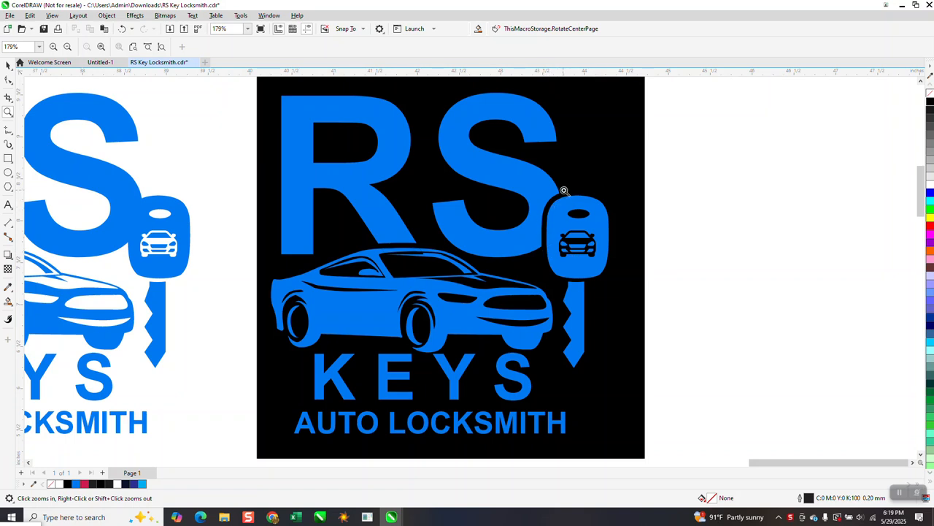
pyautogui.rightClick(386, 257)
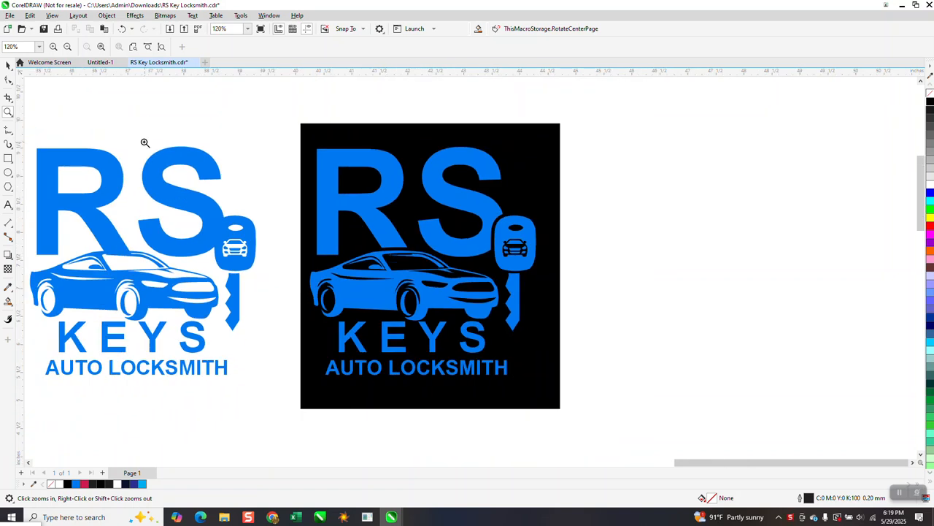
# Delete the black background rectangle behind the blue logo copy
pyautogui.click(8, 65)
pyautogui.click(510, 154)
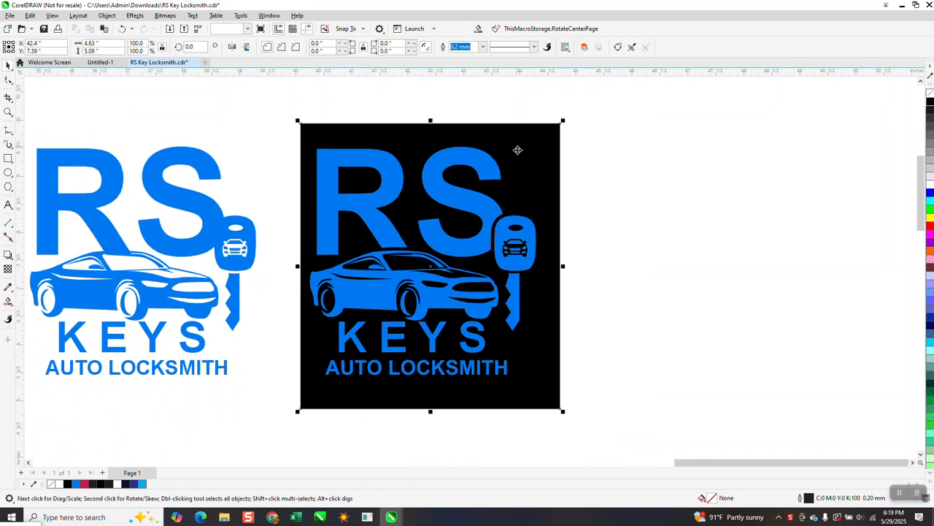
pyautogui.press('Delete')
pyautogui.scroll(-1, 566, 179)
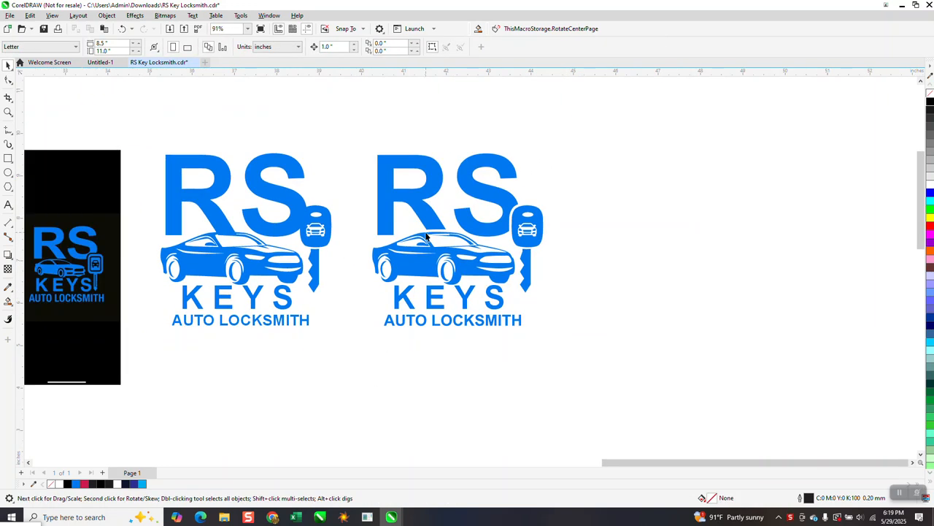
# Move the whole logo beside the reference image straight down to Y 3.49 inches
pyautogui.scroll(-1, 436, 243)
pyautogui.moveTo(217, 166); pyautogui.dragTo(388, 329)
pyautogui.press('Down')
pyautogui.press('Down')
pyautogui.press('Down')
pyautogui.press('Down')
pyautogui.press('Down')
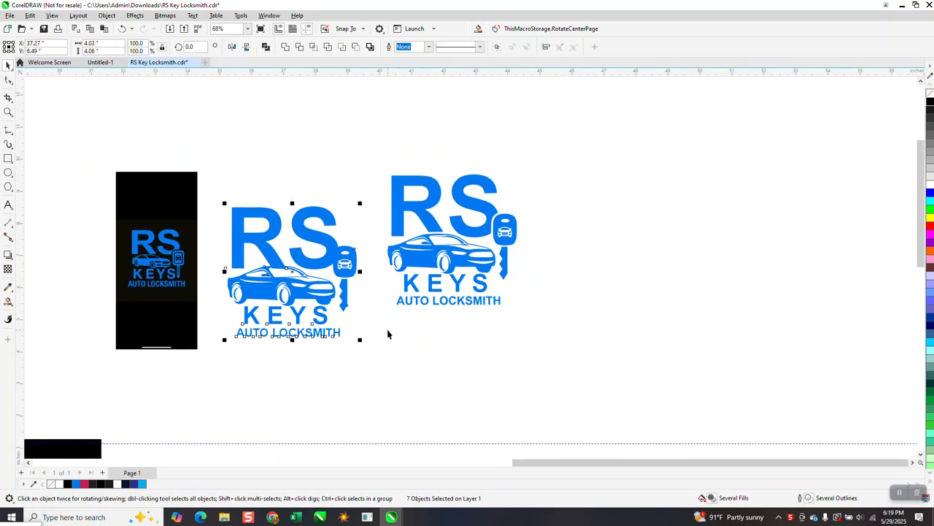
pyautogui.press('Down')
pyautogui.press('Down')
pyautogui.press('Down')
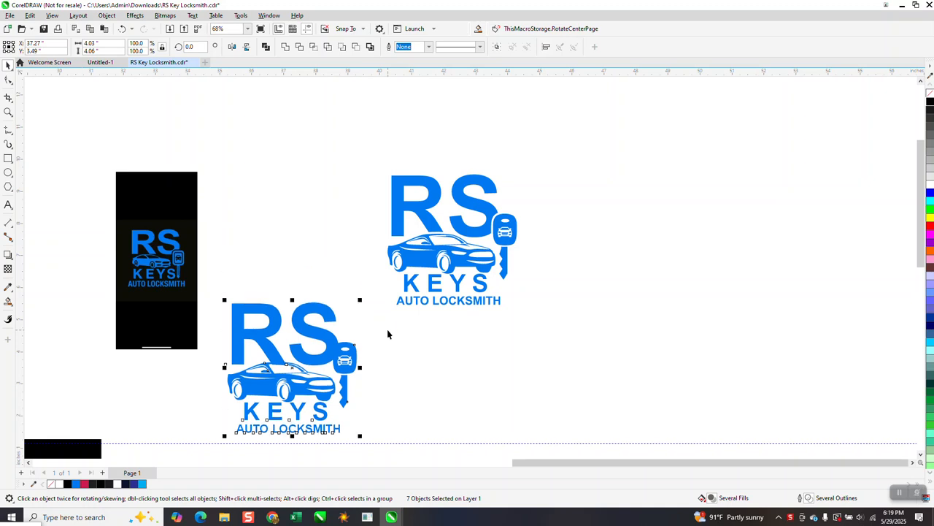
# Move the other complete logo up and slightly left to about X 41.49, Y 9.7 inches
pyautogui.moveTo(371, 149); pyautogui.dragTo(568, 359)
pyautogui.moveTo(477, 243); pyautogui.dragTo(452, 173)
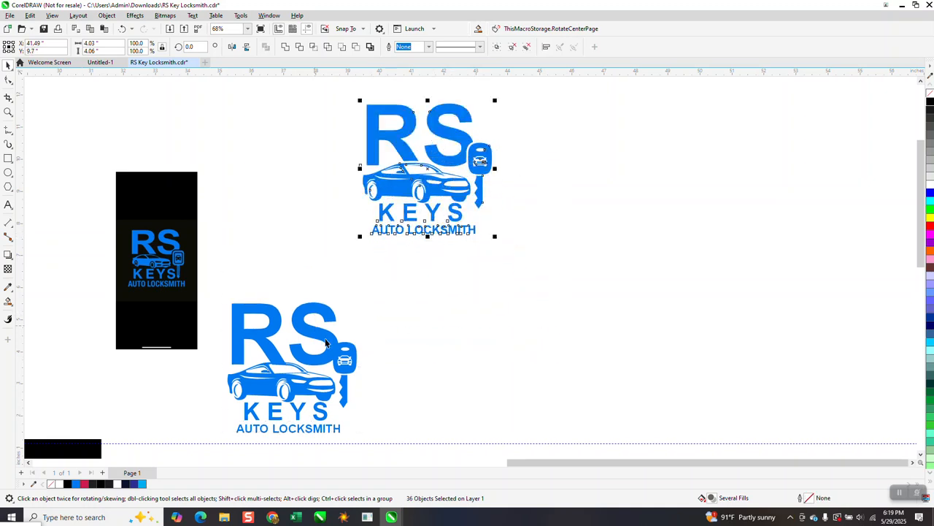
pyautogui.click(353, 369)
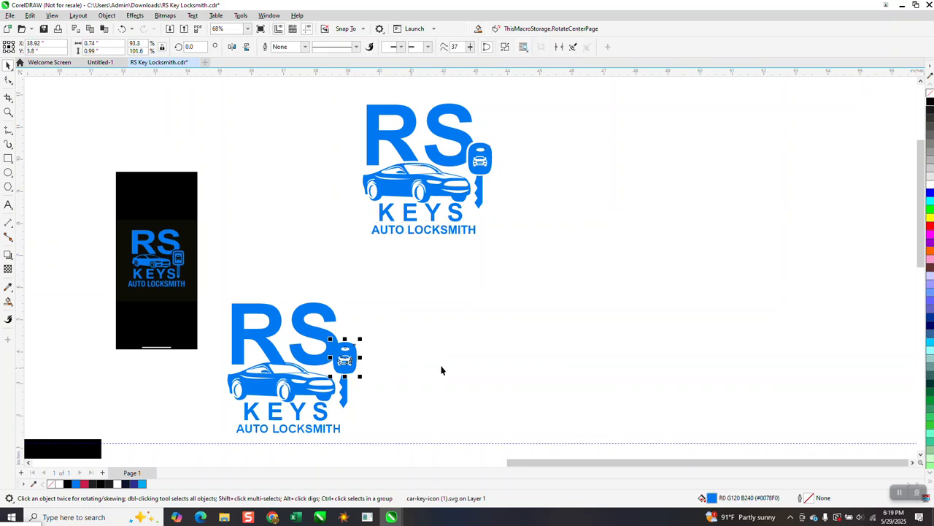
# Move the KEYS and AUTO LOCKSMITH text of the lower logo 2 inches down, away from the car
pyautogui.moveTo(211, 398); pyautogui.dragTo(362, 442)
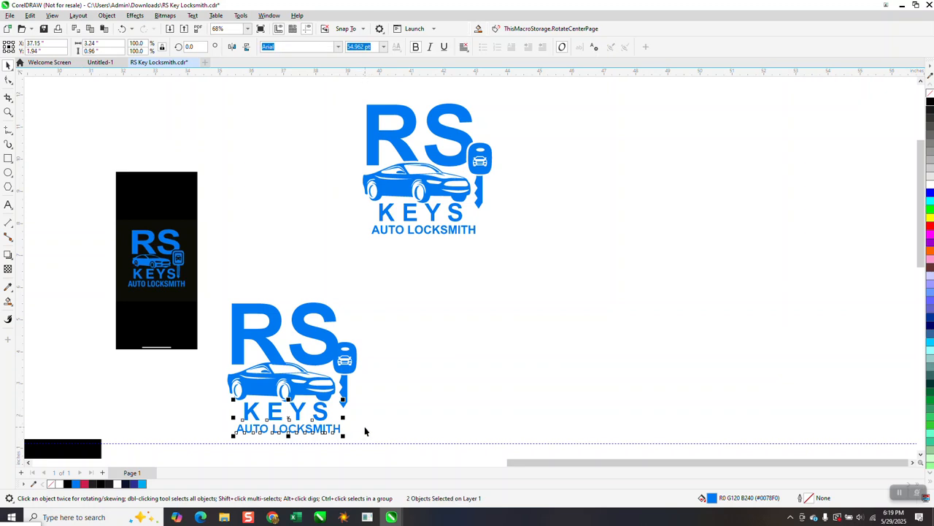
pyautogui.press('Down')
pyautogui.press('Down')
pyautogui.press('Down')
pyautogui.press('Down')
pyautogui.press('Down')
pyautogui.press('Down')
pyautogui.press('Down')
pyautogui.press('Down')
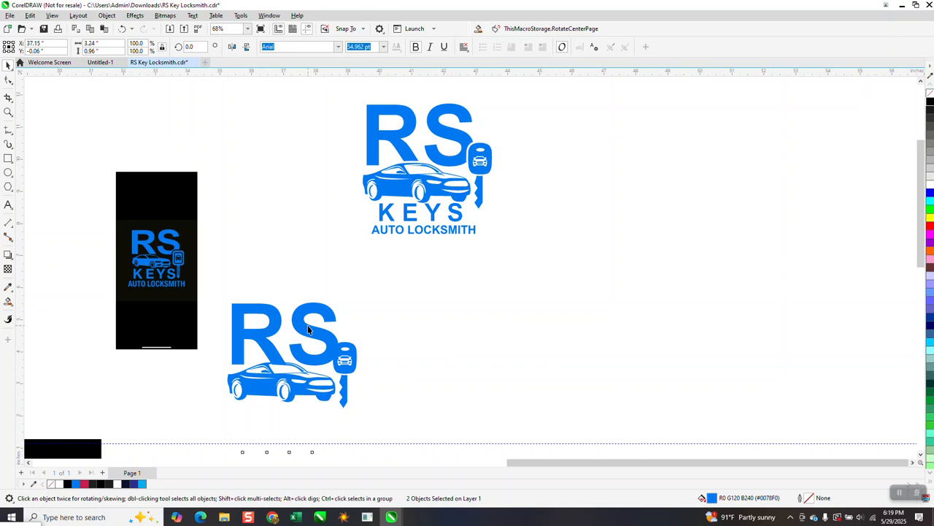
# Move the car of the lower logo down to Y 1.05 inches, clear of the RS letters and key
pyautogui.click(273, 386)
pyautogui.press('Down')
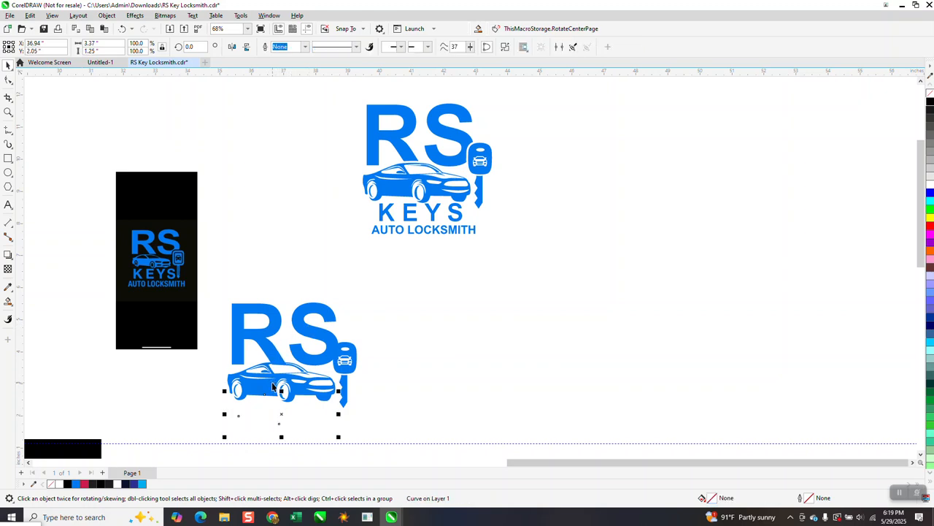
pyautogui.press('Escape')
pyautogui.moveTo(222, 355); pyautogui.dragTo(332, 412)
pyautogui.press('Down')
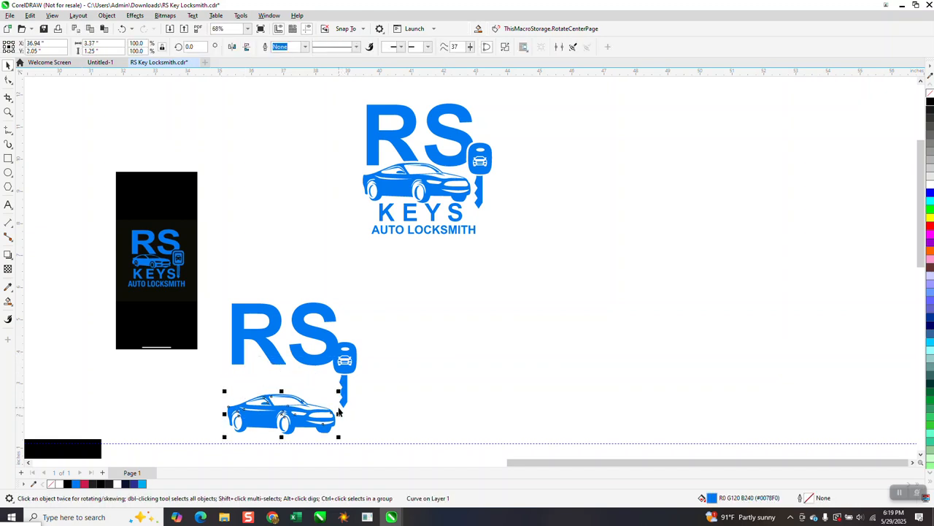
pyautogui.press('Down')
# Duplicate the lower RS letters and key, and move the copy 16 inches to the right
pyautogui.scroll(-1, 380, 416)
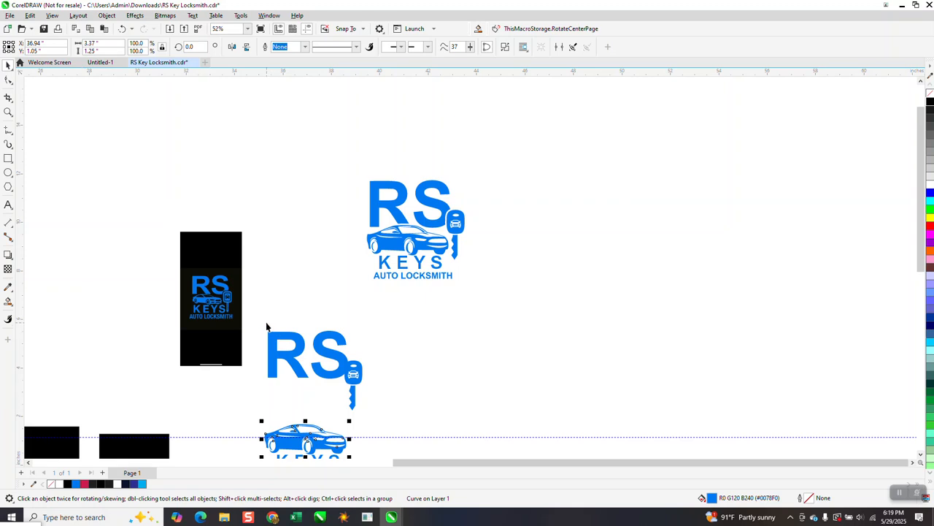
pyautogui.moveTo(264, 323); pyautogui.dragTo(397, 419)
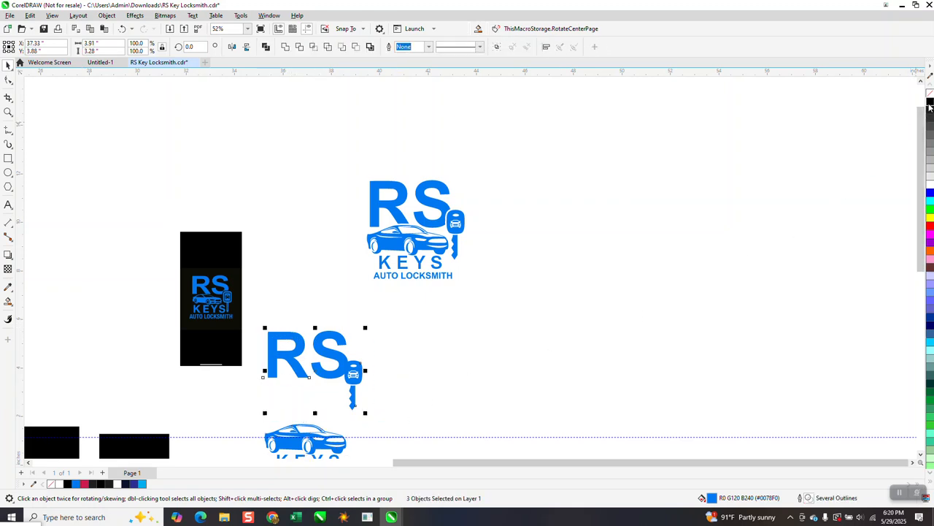
pyautogui.press('KP_Add')
pyautogui.press('Right')
pyautogui.press('Right')
pyautogui.press('Right')
pyautogui.press('Right')
pyautogui.press('Right')
pyautogui.press('Right')
pyautogui.press('Right')
pyautogui.press('Right')
pyautogui.press('Right')
pyautogui.press('Right')
pyautogui.press('Right')
pyautogui.press('Right')
pyautogui.press('Right')
pyautogui.press('Right')
pyautogui.press('Right')
pyautogui.press('Right')
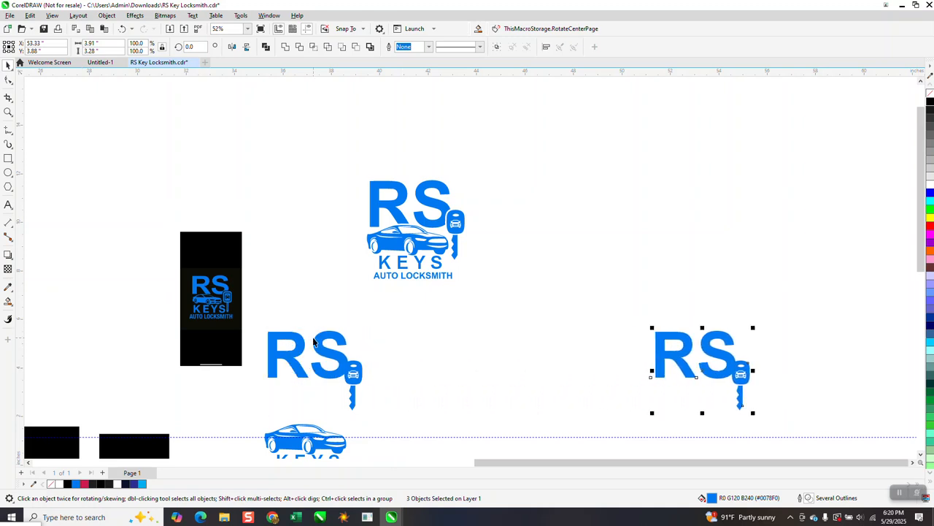
# Remove the fill from the original lower RS letters and key, and give them a black outline
pyautogui.moveTo(258, 319); pyautogui.dragTo(392, 419)
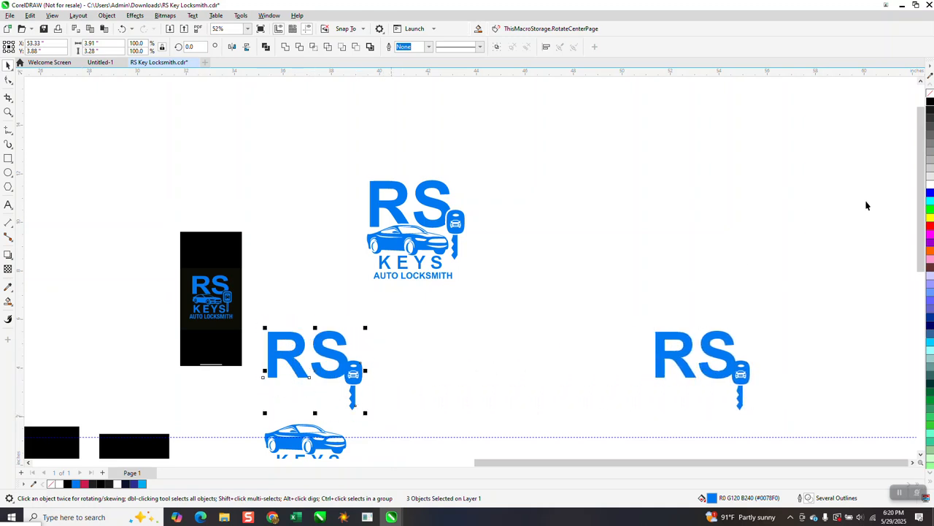
pyautogui.click(930, 94)
pyautogui.rightClick(930, 103)
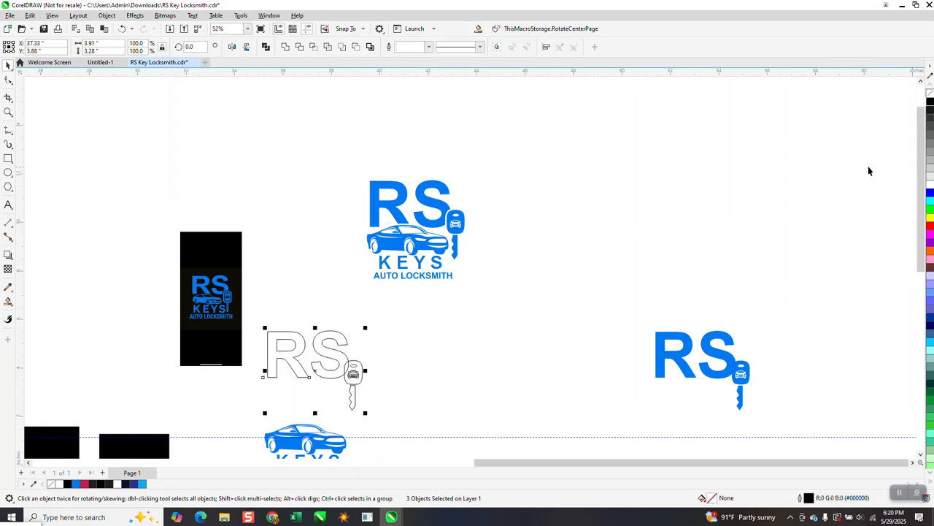
# Move the outlined key head 1 inch right and break it apart into separate curves
pyautogui.click(360, 374)
pyautogui.click(362, 375)
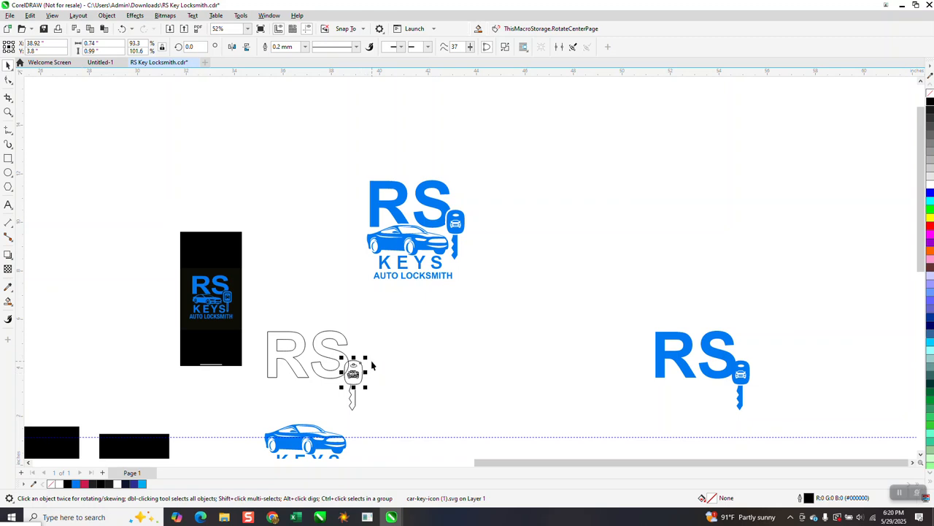
pyautogui.press('Right')
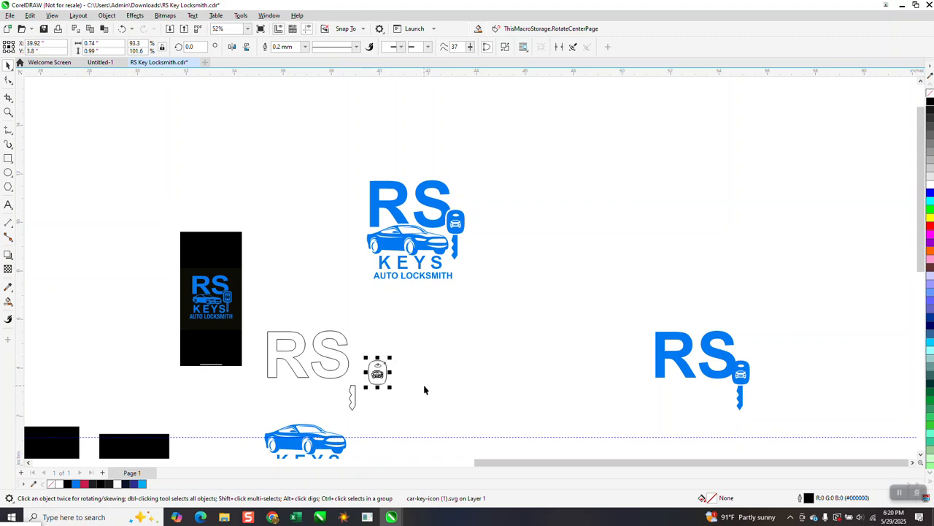
pyautogui.click(107, 16)
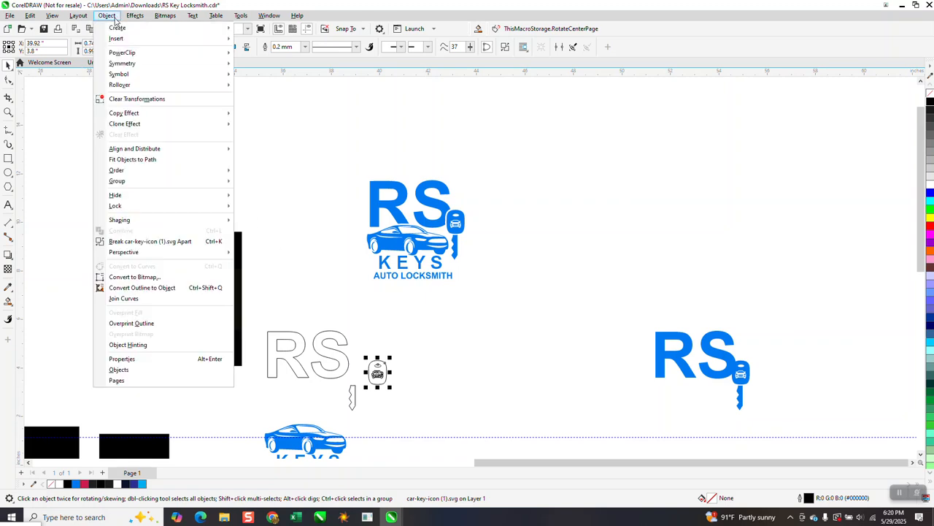
pyautogui.click(159, 242)
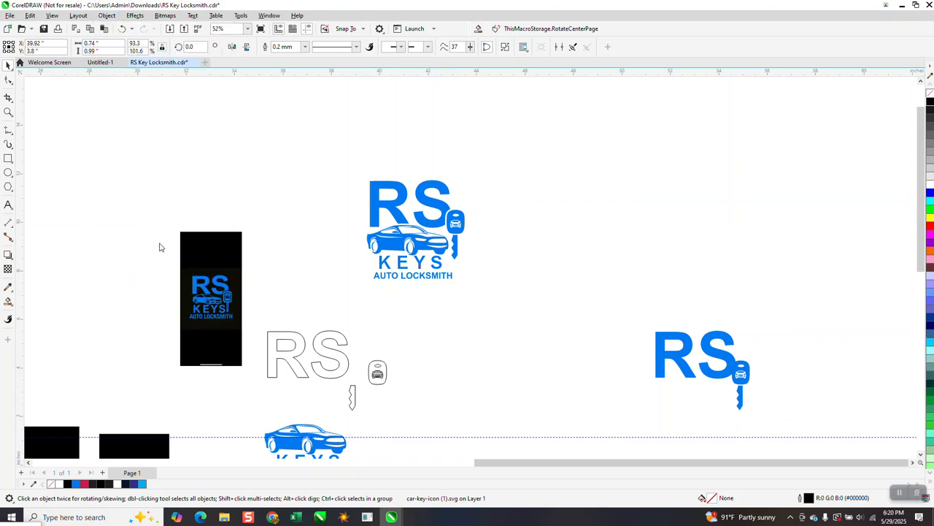
# Move all the separated key head pieces back above the key blade at X 38.92 inches
pyautogui.click(387, 365)
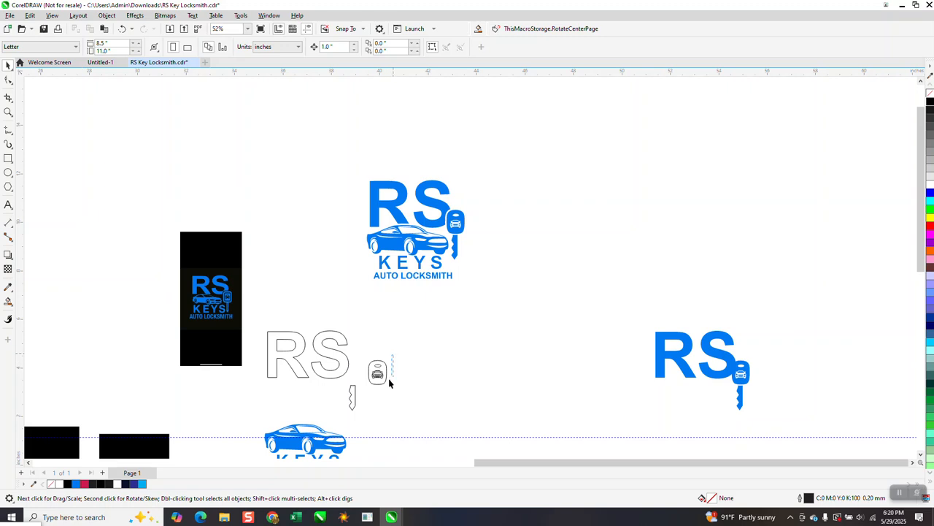
pyautogui.click(372, 380)
pyautogui.moveTo(372, 380); pyautogui.dragTo(346, 381)
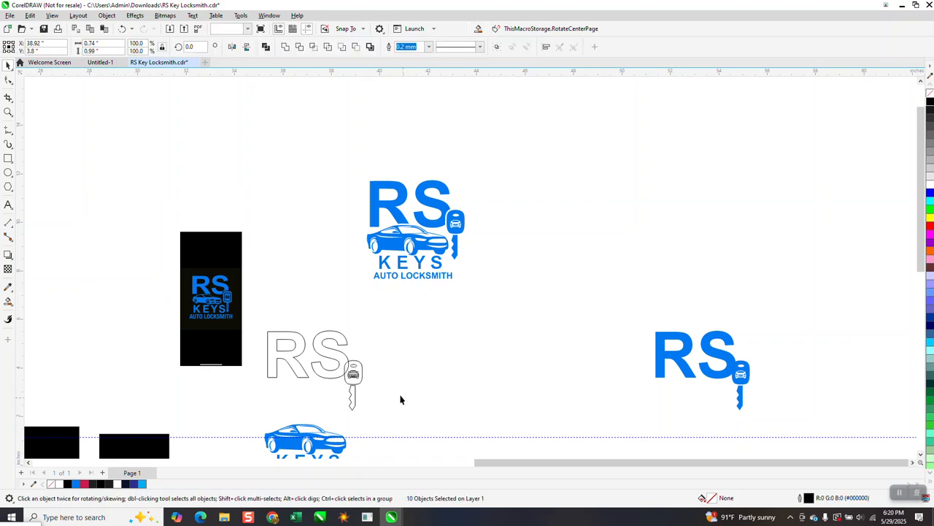
pyautogui.click(402, 398)
# Move only the key head's outer outline 1 inch right and apply a one-step outside contour with a 0.06-inch offset
pyautogui.click(362, 371)
pyautogui.moveTo(358, 372); pyautogui.dragTo(385, 372)
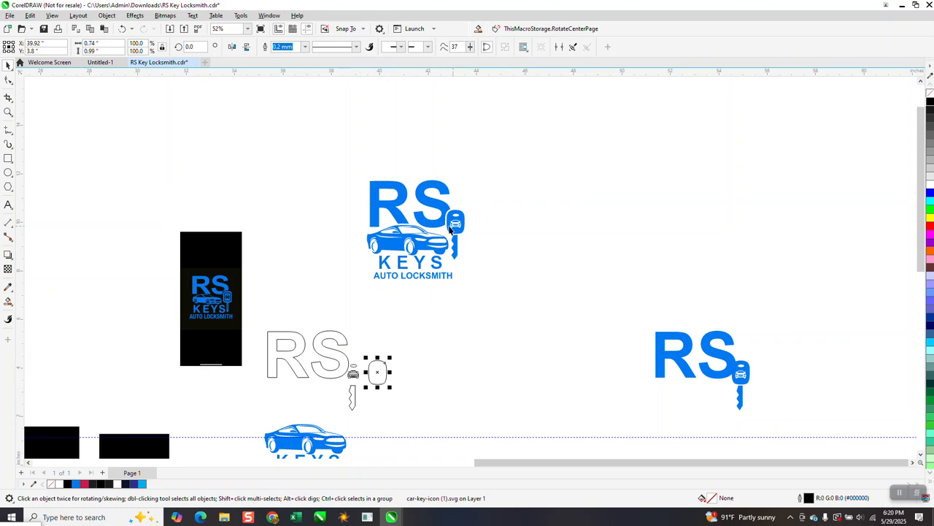
pyautogui.click(135, 15)
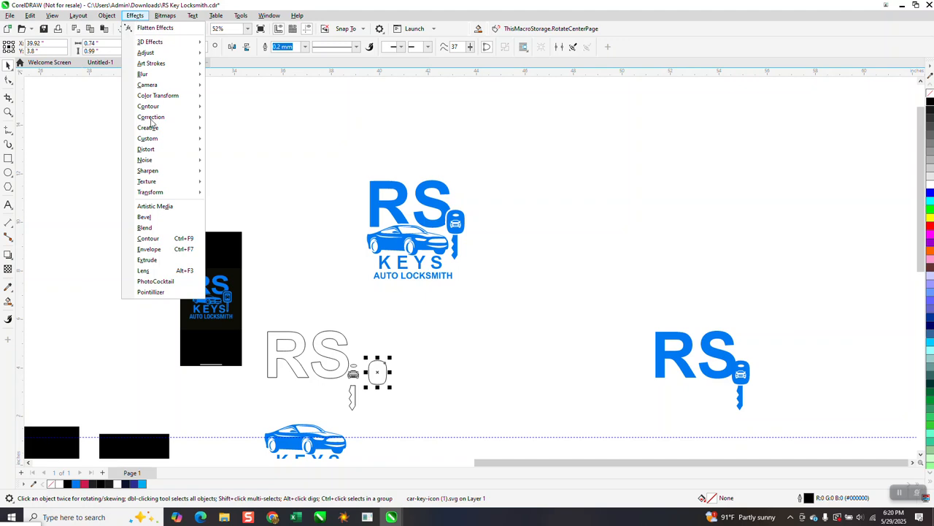
pyautogui.click(173, 242)
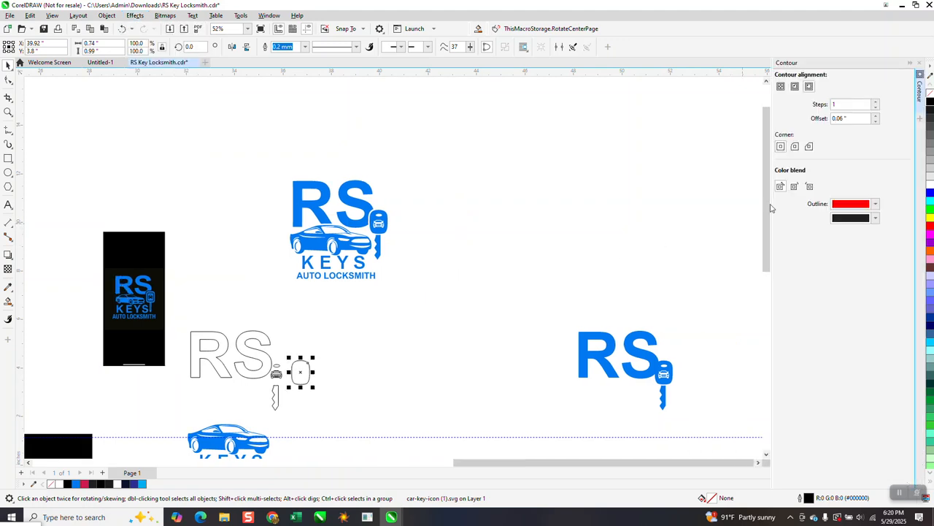
pyautogui.click(861, 330)
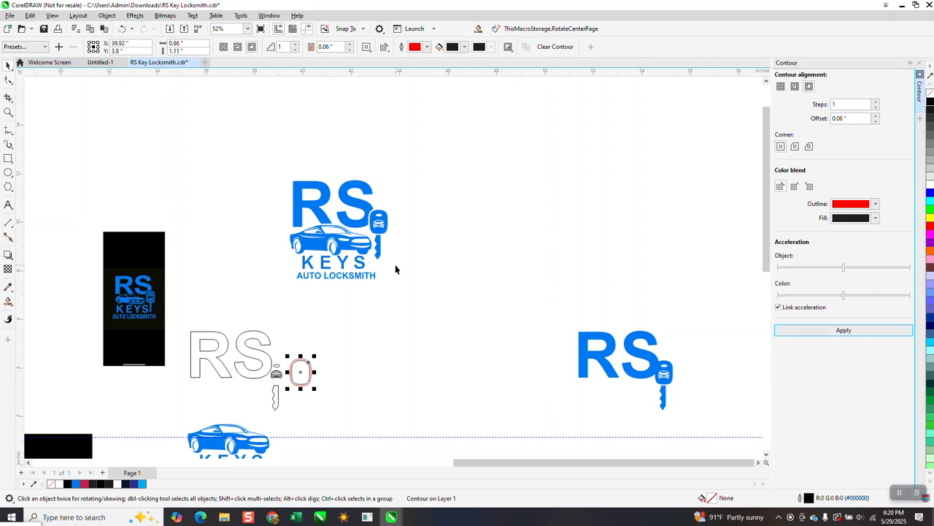
# Break the contour apart from the key head's outer outline
pyautogui.click(106, 15)
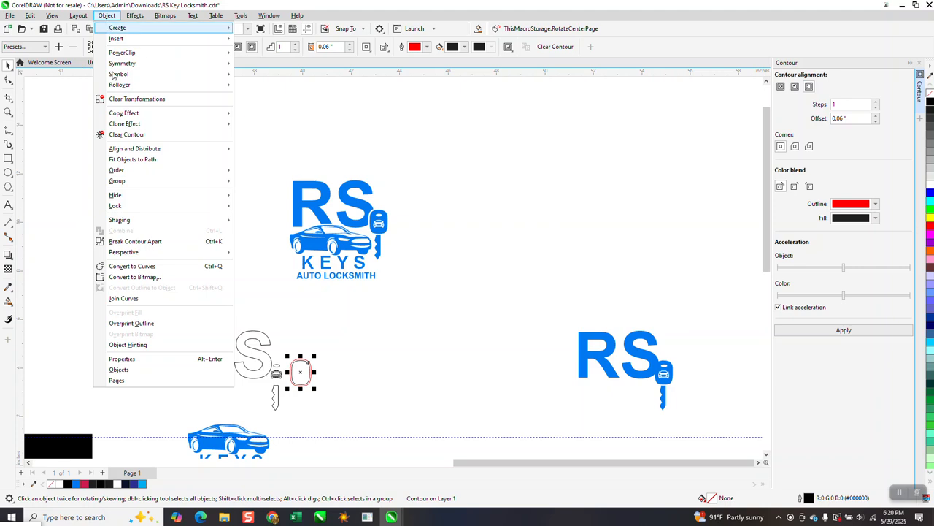
pyautogui.click(128, 240)
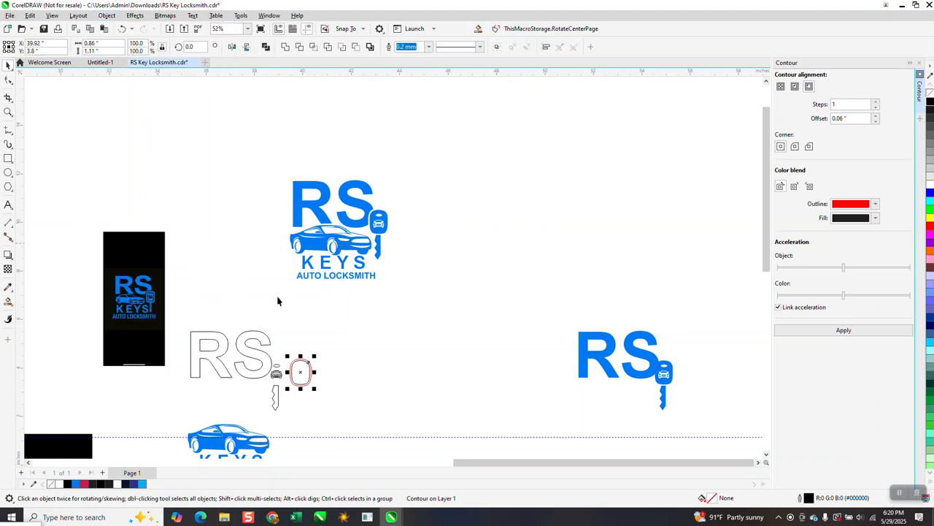
pyautogui.click(327, 343)
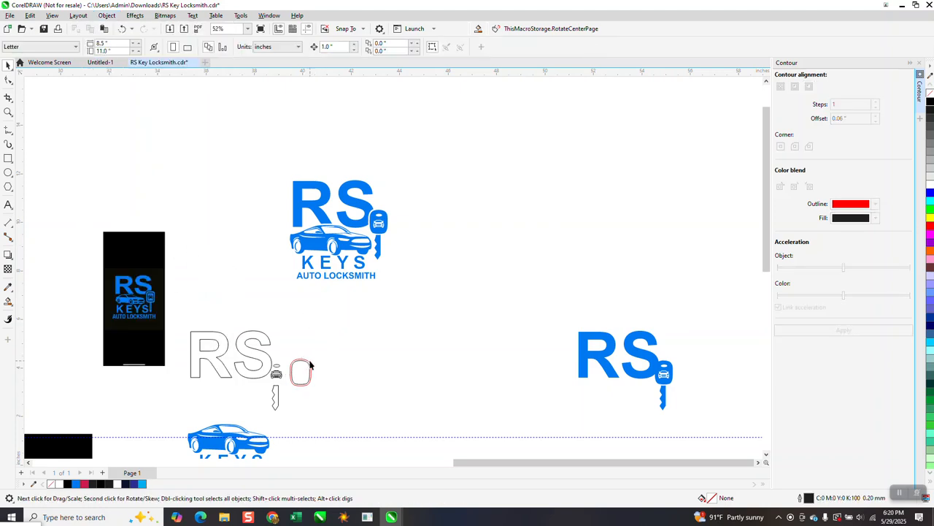
# Move the key head outline and its offset curve 1 inch left, back around the key's car symbol
pyautogui.moveTo(324, 357); pyautogui.dragTo(284, 398)
pyautogui.press('Left')
pyautogui.click(322, 382)
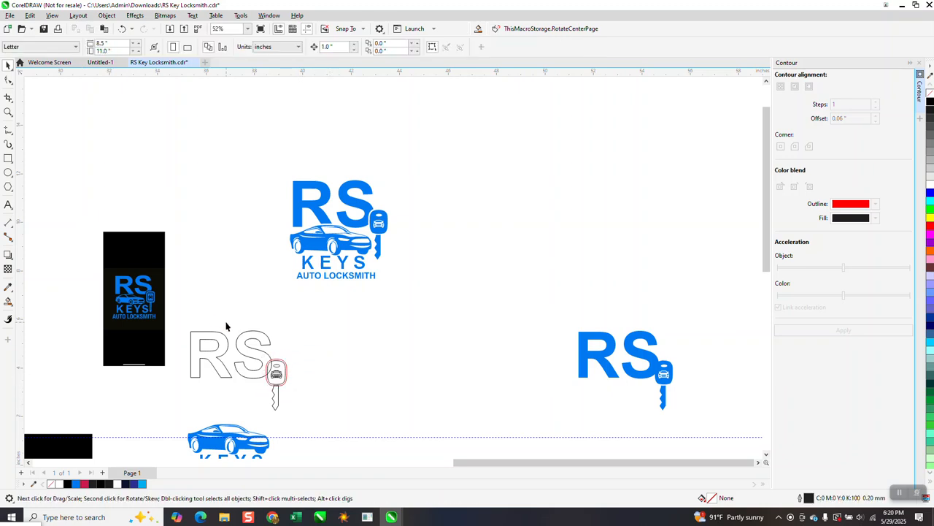
# Use Smart Fill with the blue document color and no outline to fill the S region outside the key head's offset curve
pyautogui.click(8, 112)
pyautogui.moveTo(234, 304); pyautogui.dragTo(411, 438)
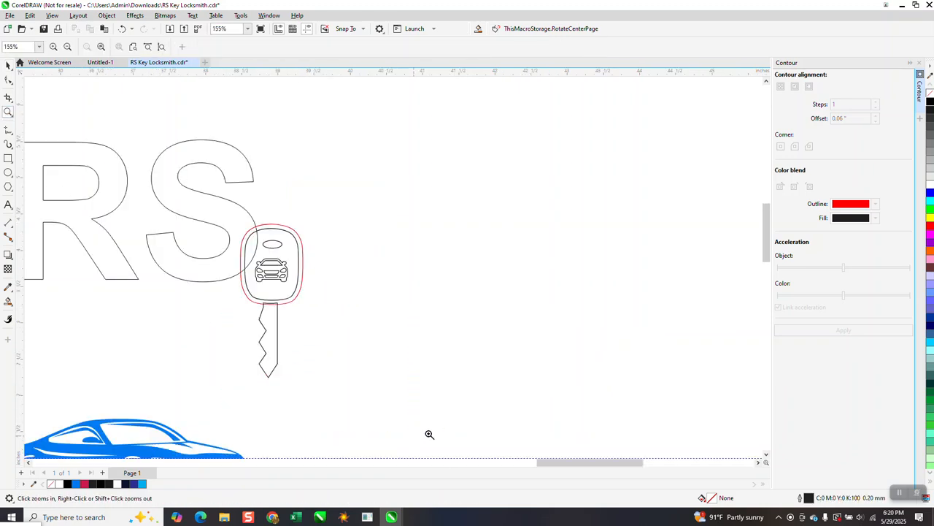
pyautogui.scroll(-1, 356, 419)
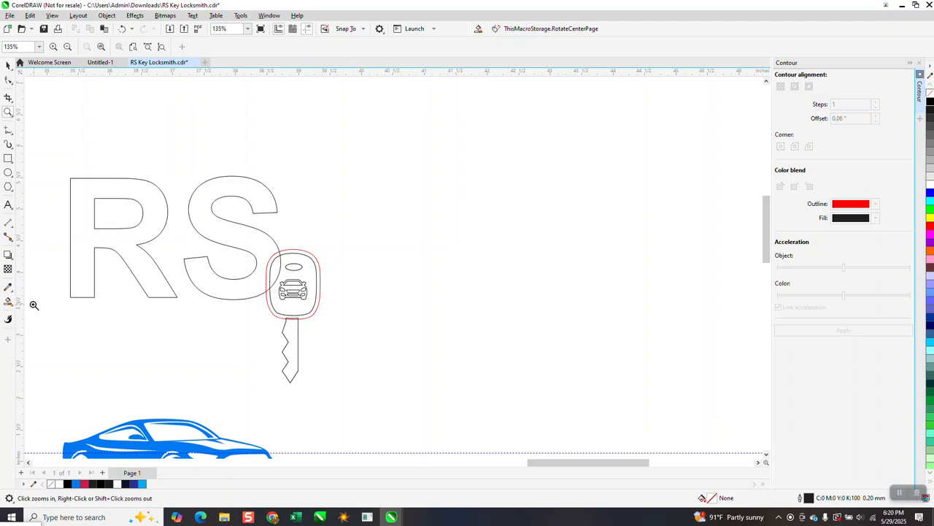
pyautogui.click(8, 302)
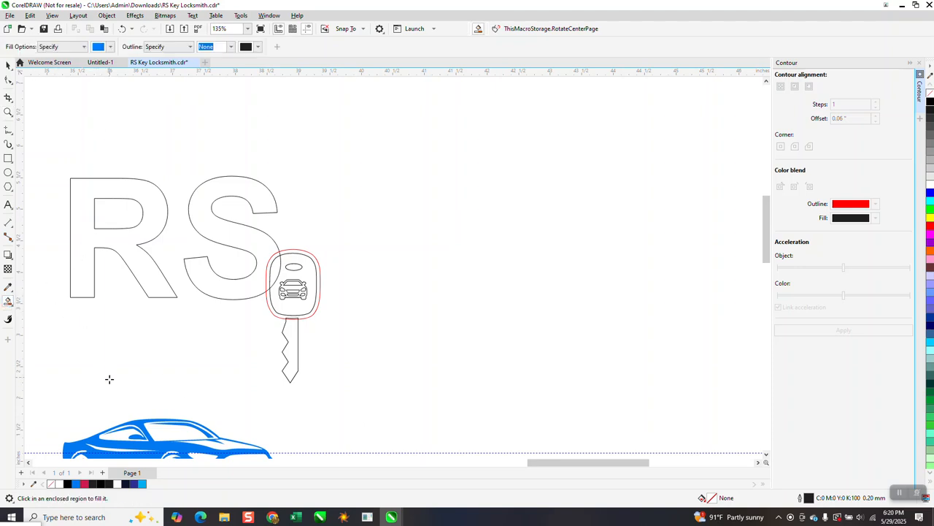
pyautogui.click(111, 47)
pyautogui.click(187, 189)
pyautogui.click(150, 438)
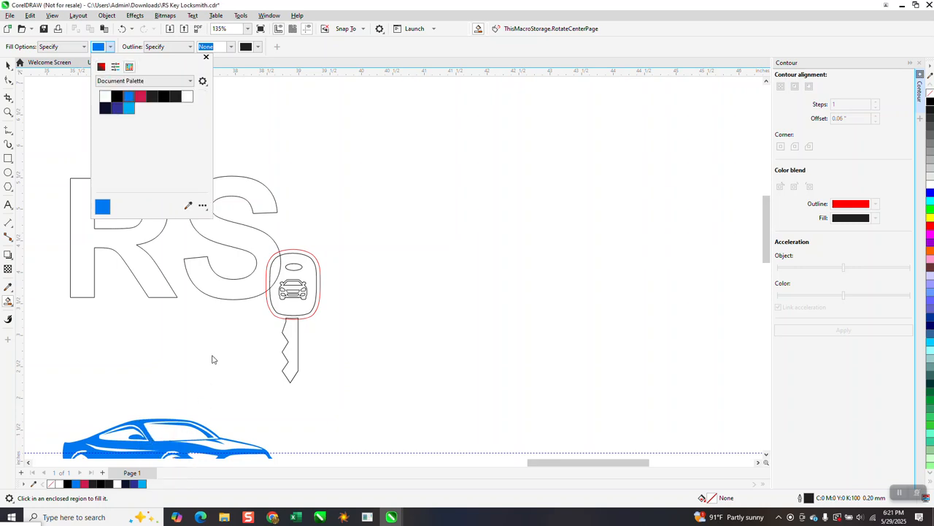
pyautogui.click(255, 248)
pyautogui.click(255, 247)
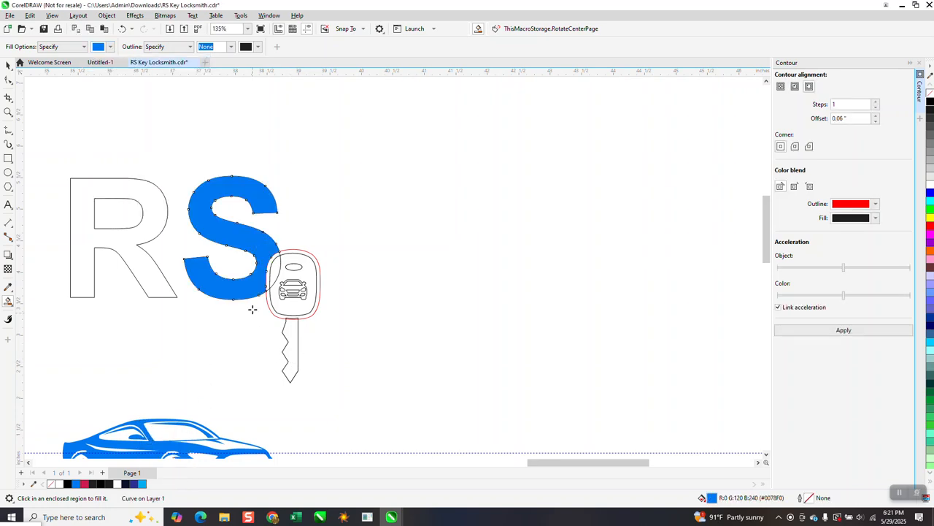
# Delete the red offset curve around the key head
pyautogui.click(8, 65)
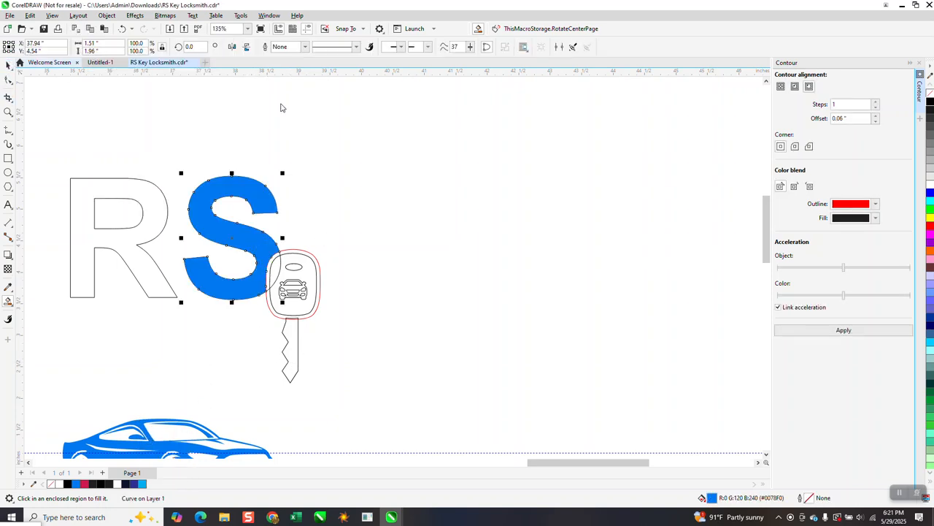
pyautogui.click(419, 177)
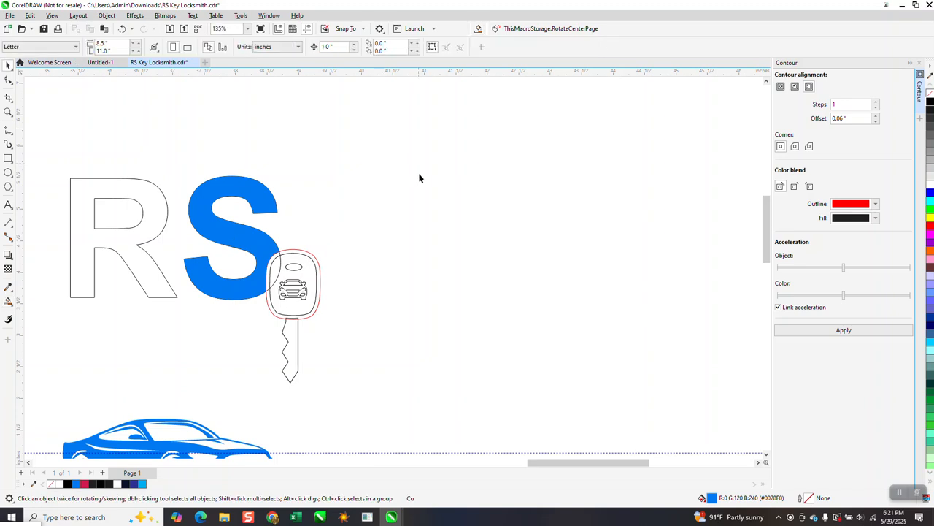
pyautogui.click(315, 260)
pyautogui.press('Escape')
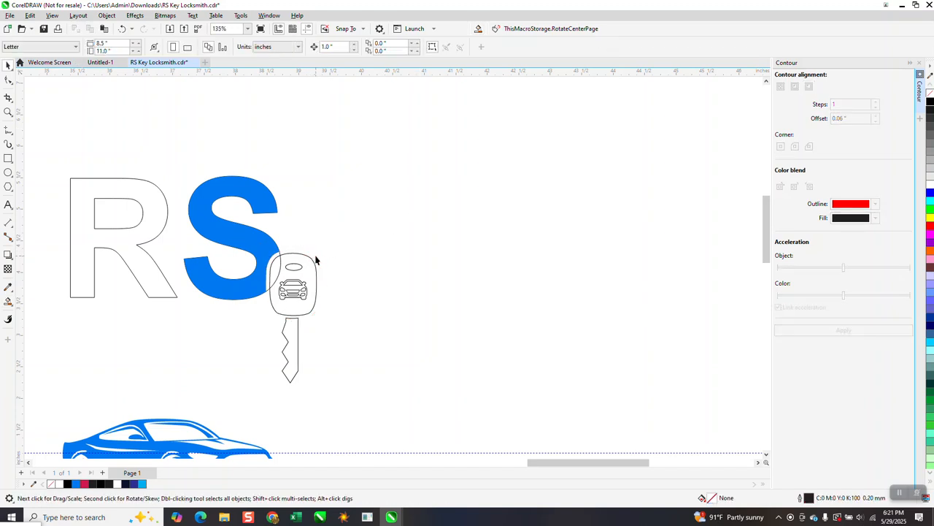
# Move the blue-filled S about 1 inch right, off the original outlined S
pyautogui.click(8, 97)
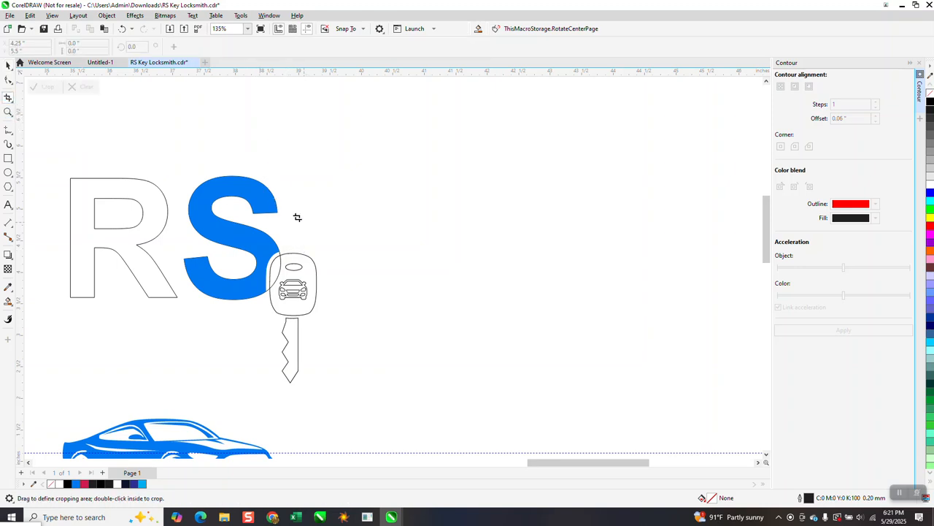
pyautogui.click(8, 65)
pyautogui.click(215, 209)
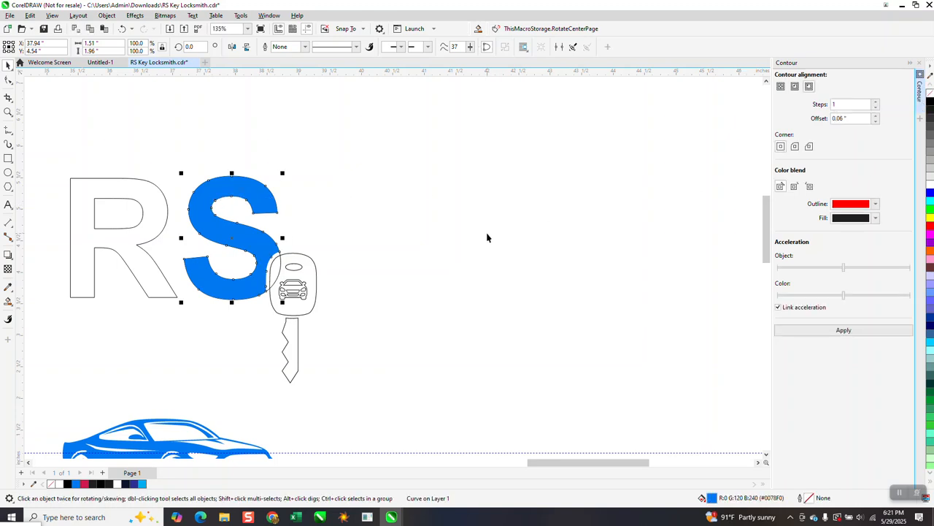
pyautogui.click(423, 239)
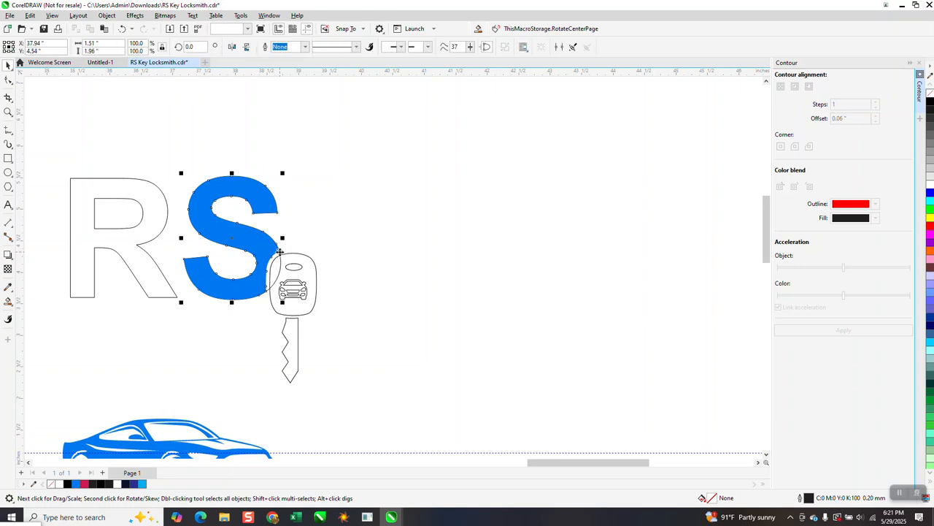
pyautogui.moveTo(280, 255); pyautogui.dragTo(342, 254)
# Break the outlined RS text apart into separate letters and delete the outlined S
pyautogui.click(224, 238)
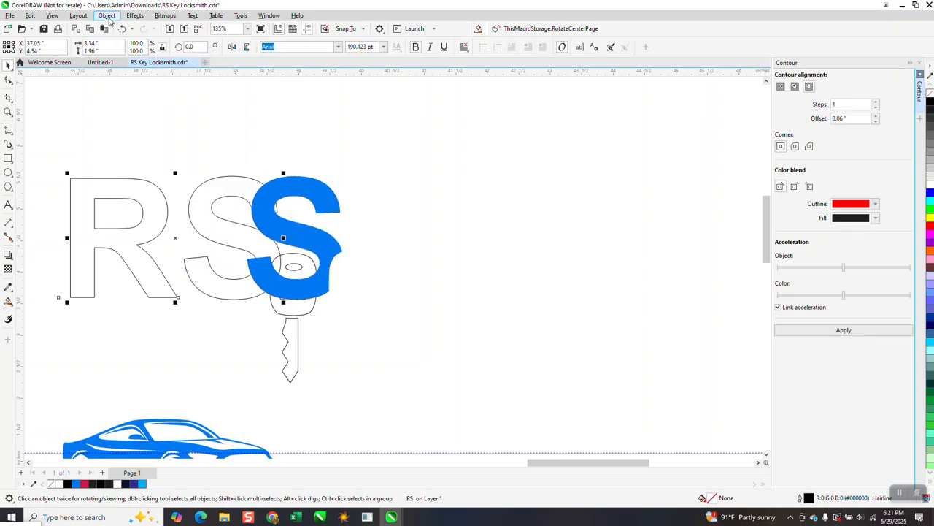
pyautogui.click(108, 15)
pyautogui.click(147, 242)
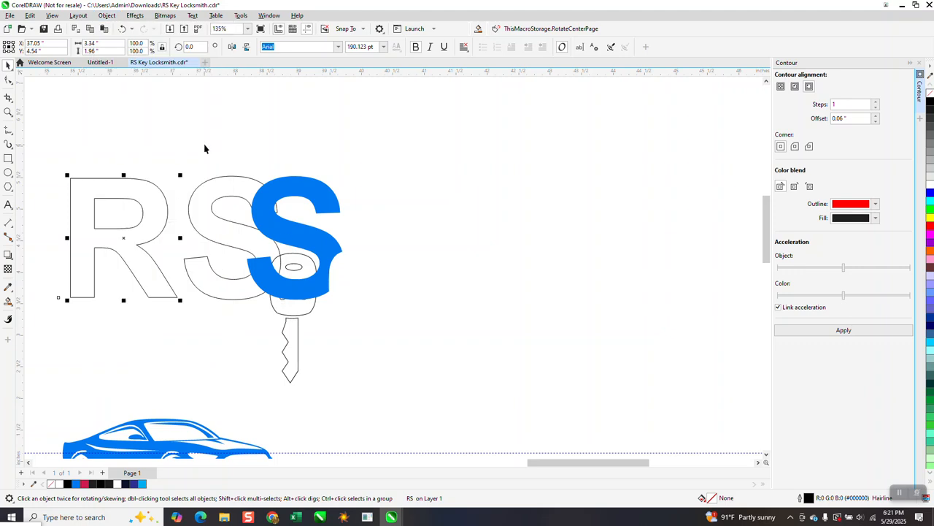
pyautogui.click(224, 179)
pyautogui.press('Delete')
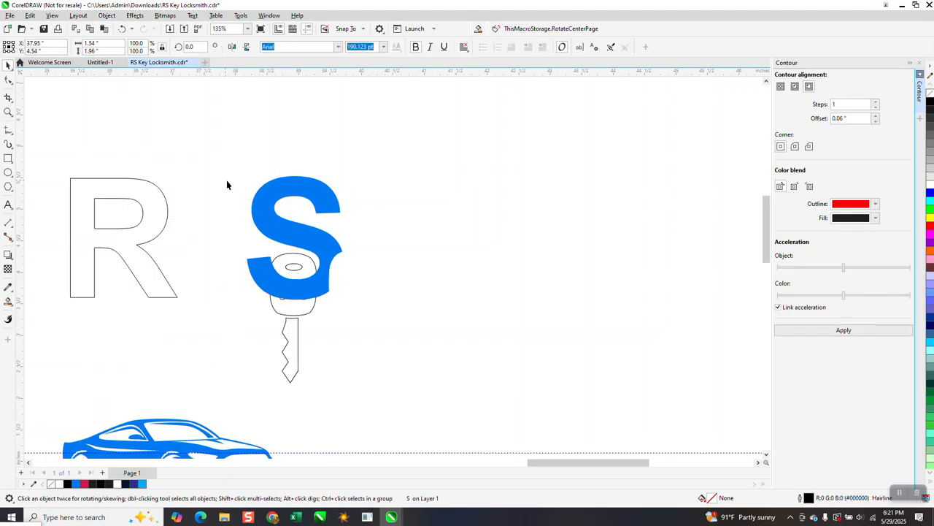
# Move the blue S about 1 inch left, back into place between the R and the key head
pyautogui.click(268, 188)
pyautogui.moveTo(325, 205); pyautogui.dragTo(262, 205)
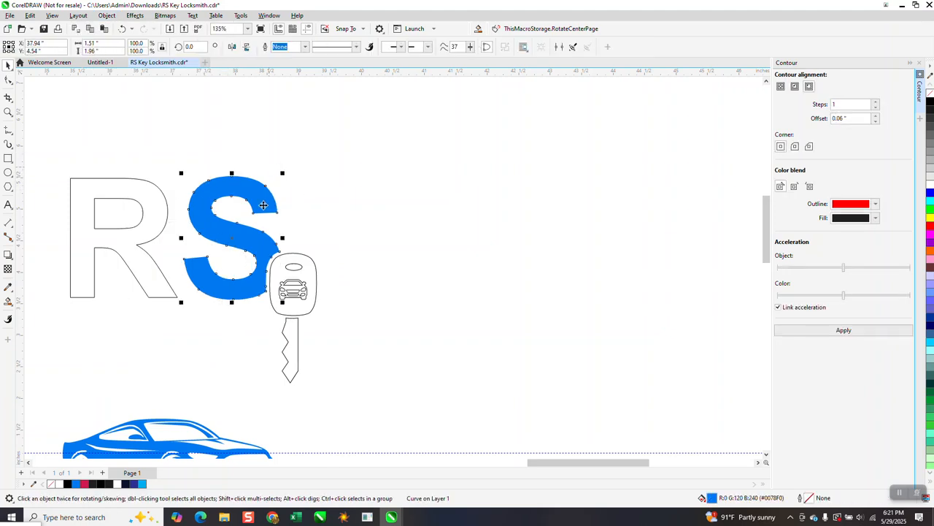
# Use Smart Fill to color the key head and the key blade blue
pyautogui.click(9, 301)
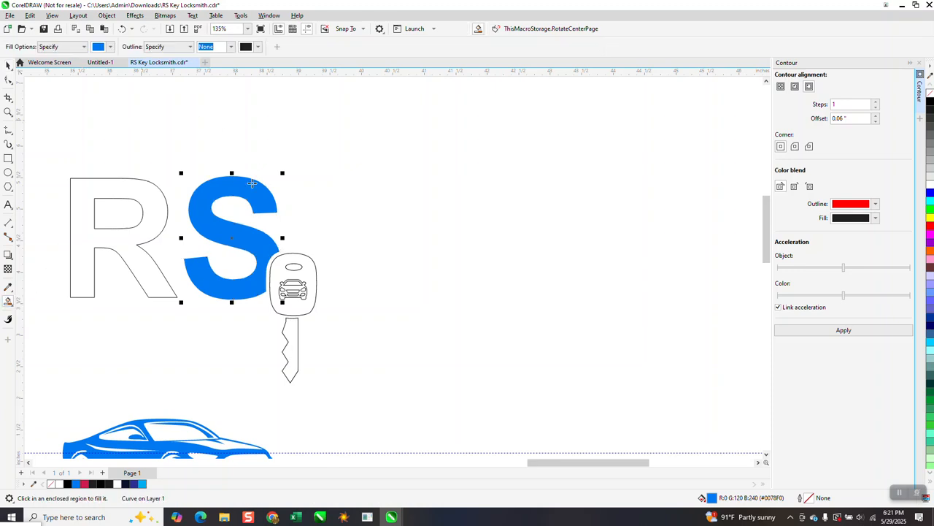
pyautogui.click(307, 267)
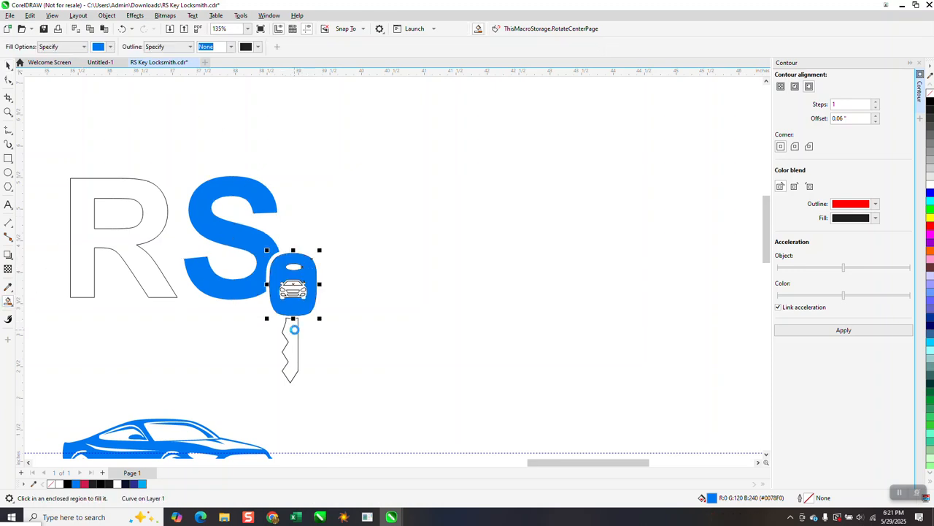
pyautogui.click(292, 329)
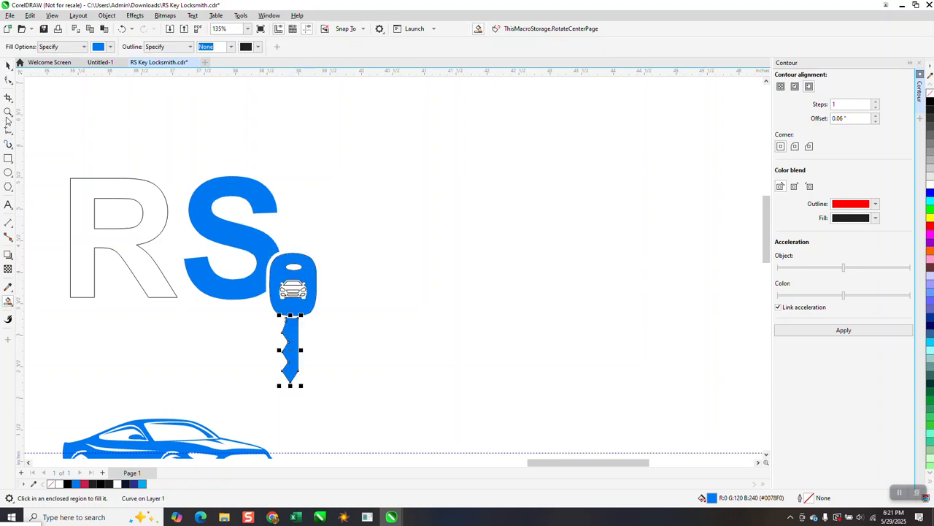
# Fill the windshield, both grille openings, headlights and fog lights of the key's car symbol with blue
pyautogui.click(8, 112)
pyautogui.moveTo(263, 261); pyautogui.dragTo(340, 340)
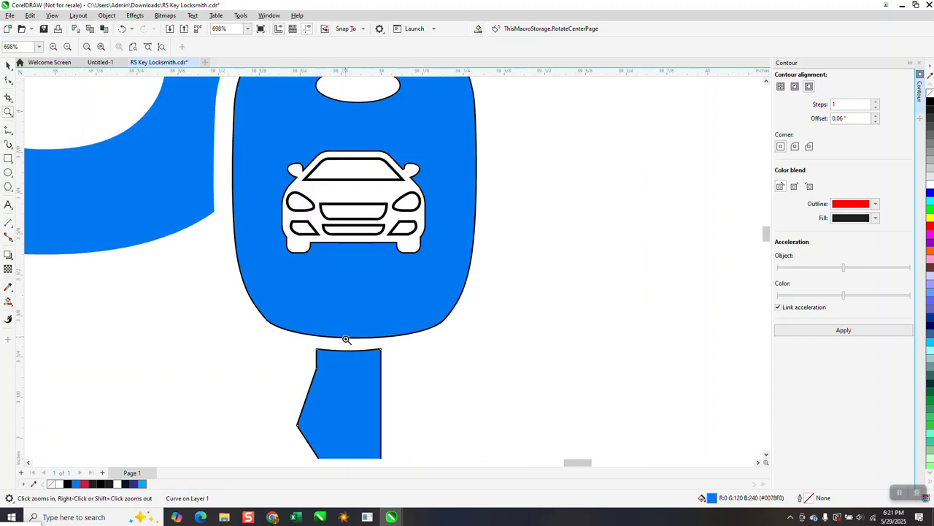
pyautogui.scroll(-2, 348, 314)
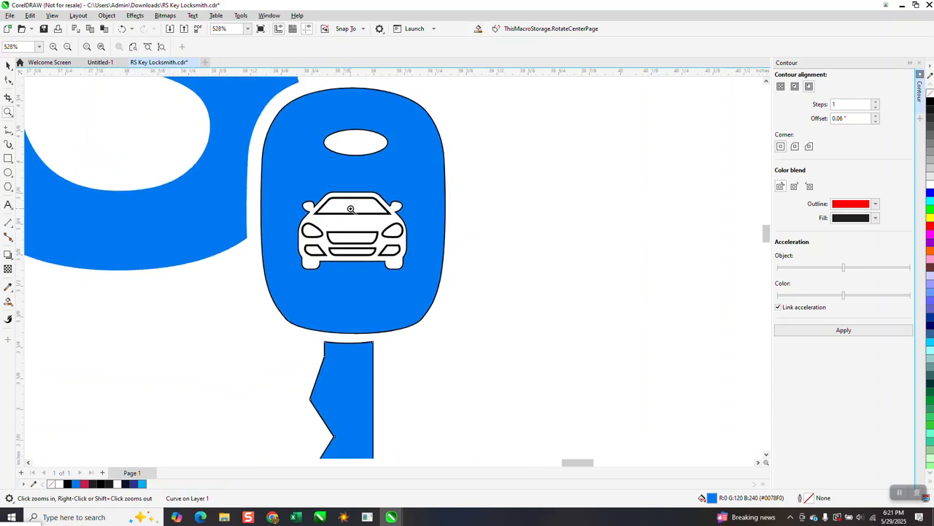
pyautogui.click(8, 300)
pyautogui.click(345, 209)
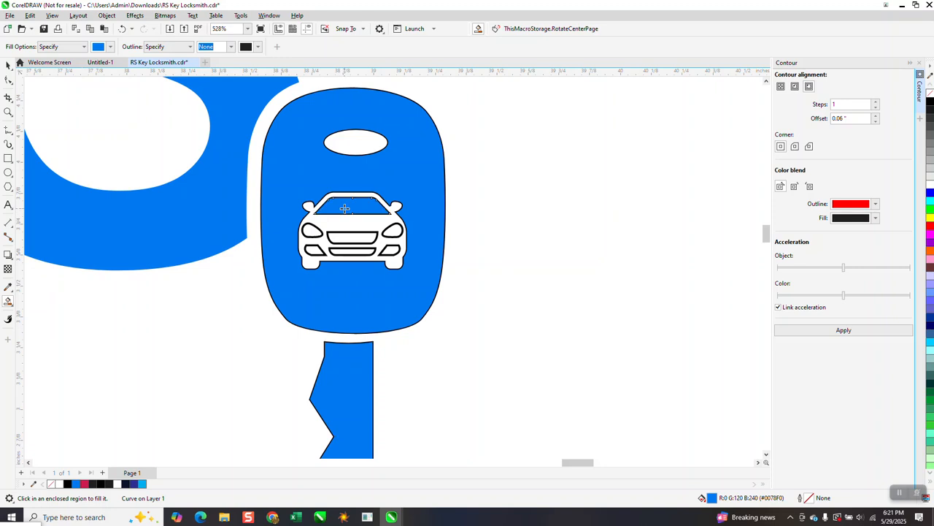
pyautogui.click(345, 236)
pyautogui.click(338, 251)
pyautogui.click(314, 251)
pyautogui.click(313, 230)
pyautogui.click(394, 230)
pyautogui.click(395, 247)
# Remove the outlines from all pieces of the key head and blade
pyautogui.scroll(-2, 436, 245)
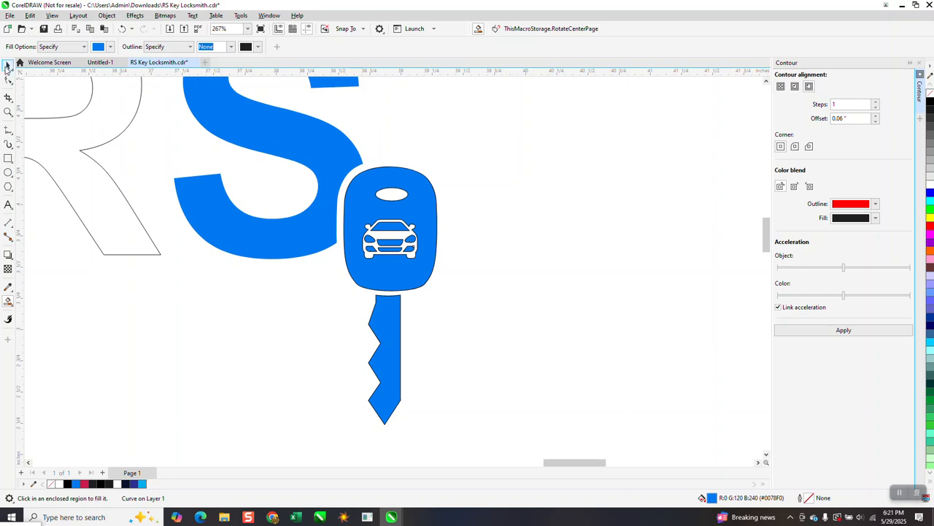
pyautogui.click(6, 66)
pyautogui.moveTo(513, 130); pyautogui.dragTo(330, 443)
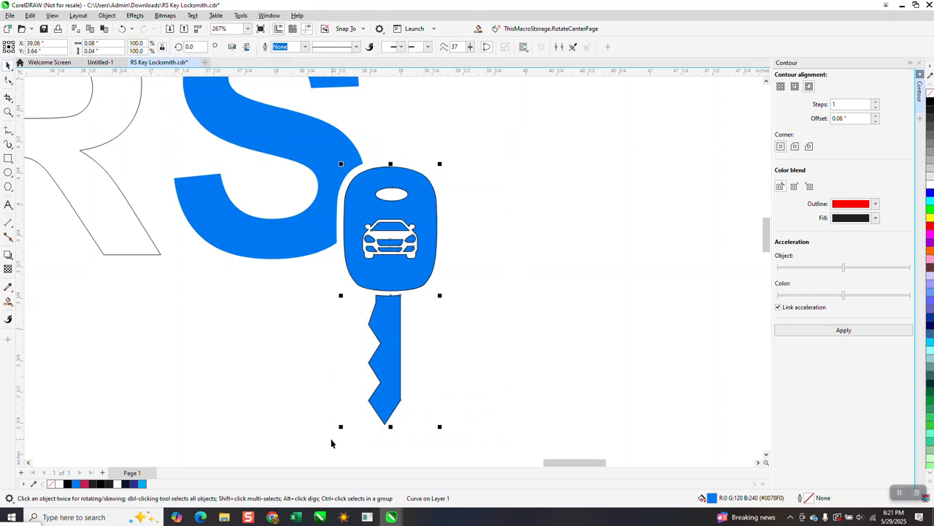
pyautogui.rightClick(932, 93)
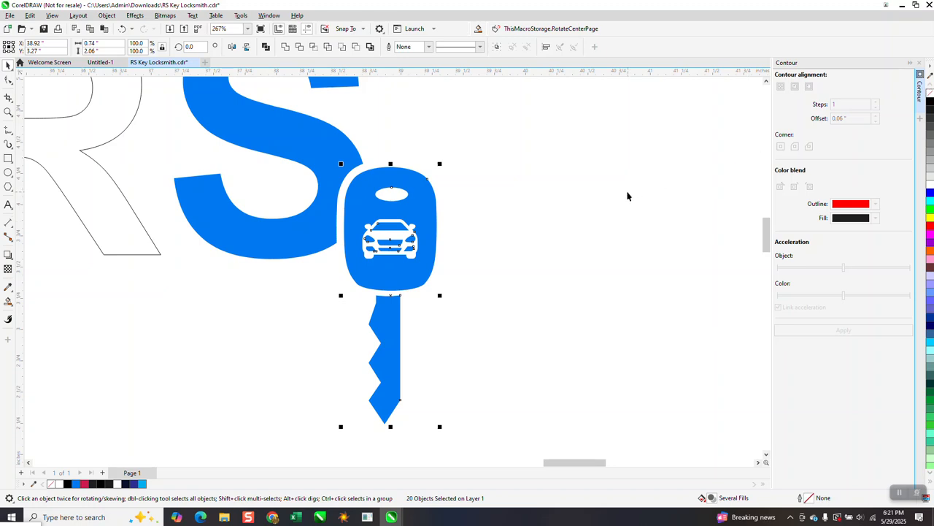
# Duplicate the blue car above the KEYS text and move the copy 4 inches right
pyautogui.scroll(-2, 628, 195)
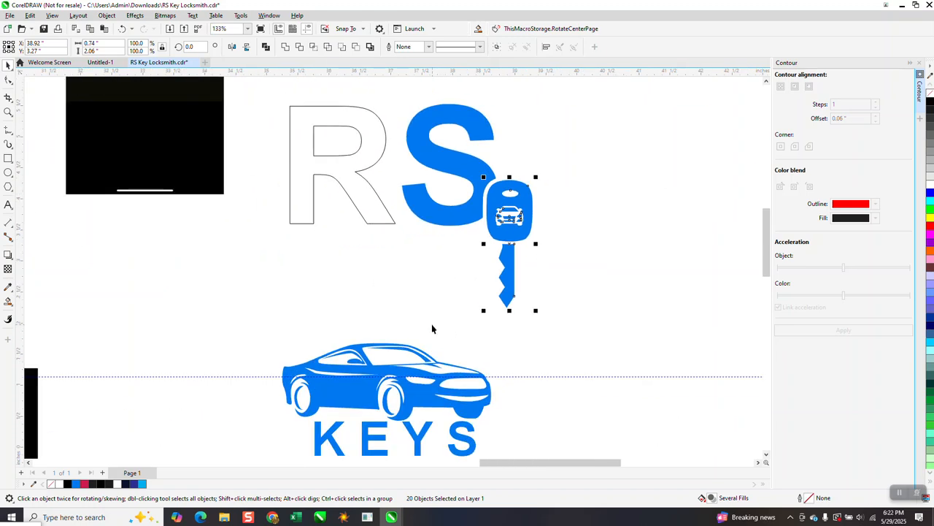
pyautogui.scroll(-1, 431, 329)
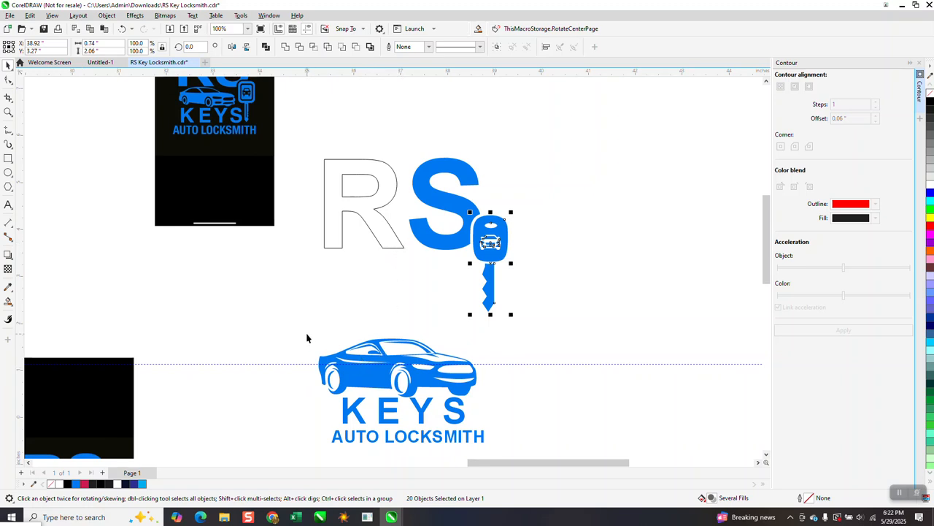
pyautogui.moveTo(302, 330); pyautogui.dragTo(496, 394)
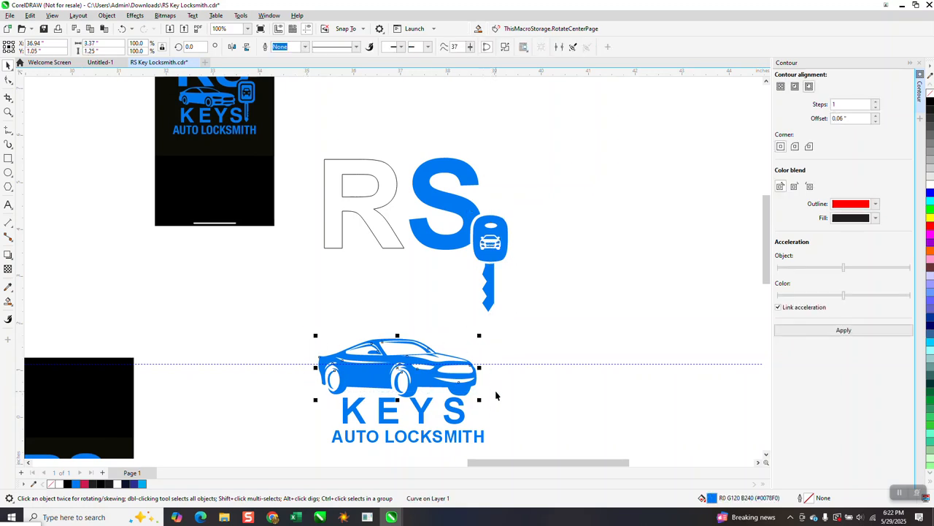
pyautogui.press('KP_Add')
pyautogui.press('Right')
pyautogui.press('Right')
pyautogui.press('Right')
pyautogui.press('Right')
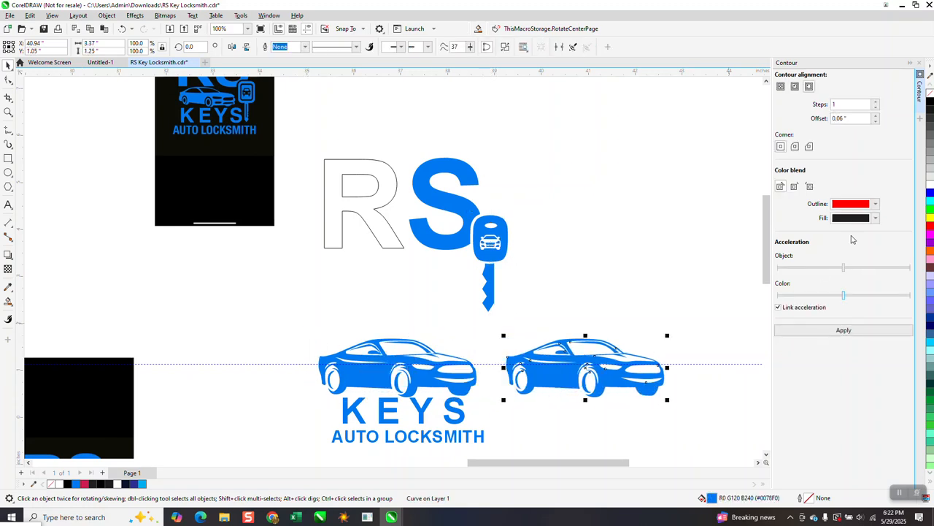
# Give the car copy a black outline without fill and apply a one-step outside contour with a 0.06-inch offset
pyautogui.click(930, 92)
pyautogui.rightClick(930, 102)
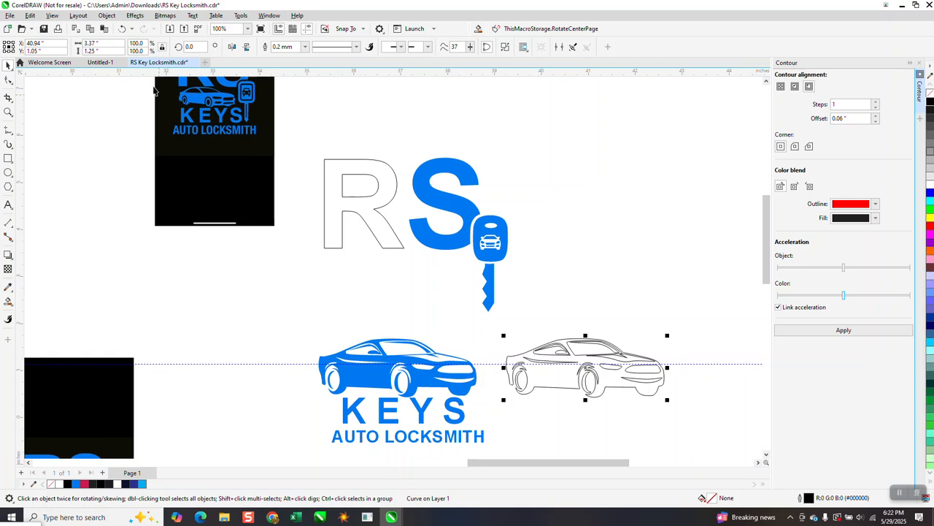
pyautogui.click(135, 15)
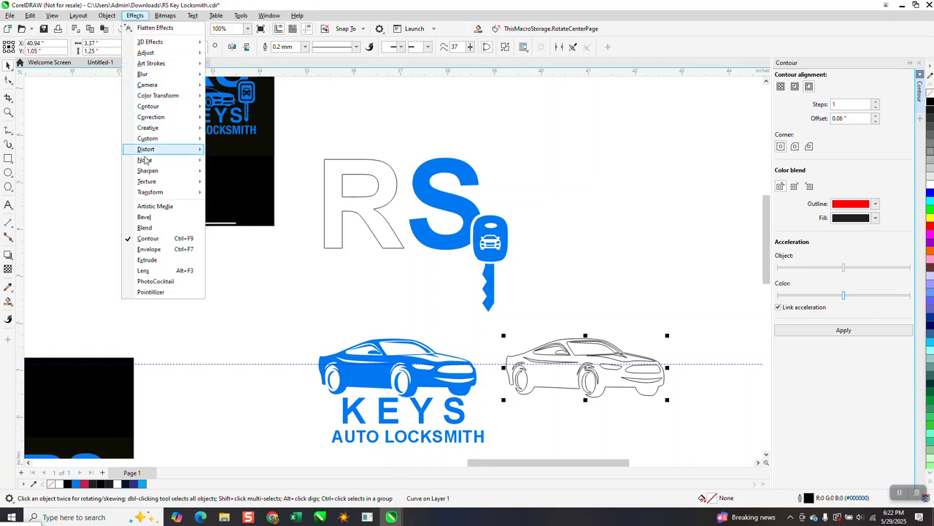
pyautogui.click(844, 331)
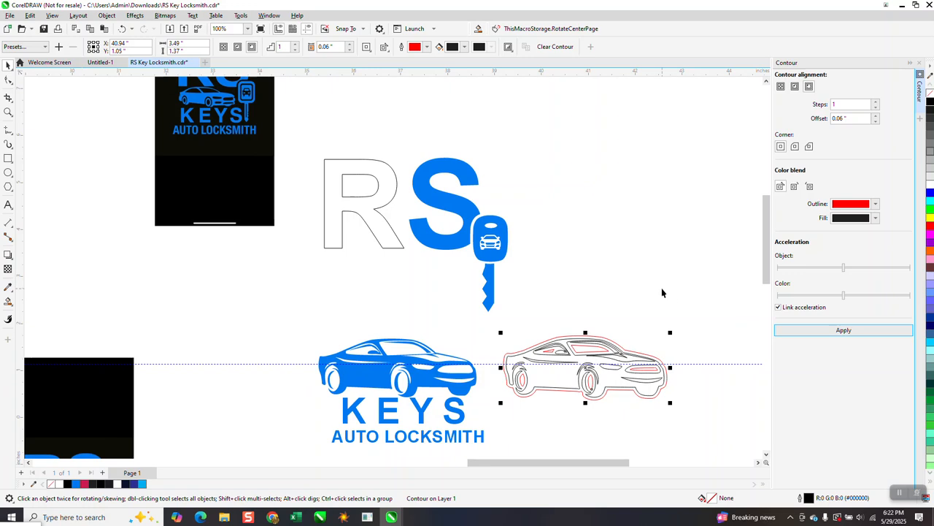
# Break the contour apart from the car copy and move the red offset curve 2 inches up
pyautogui.click(106, 16)
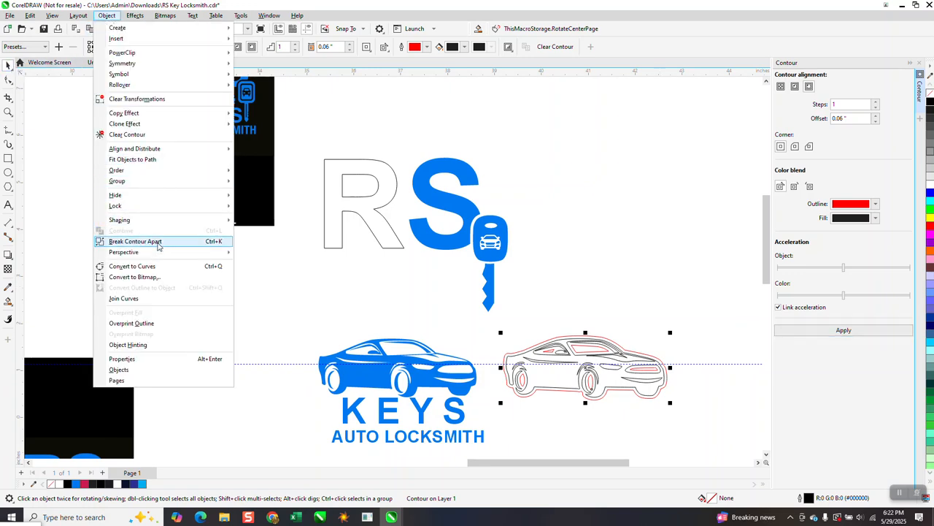
pyautogui.click(158, 242)
pyautogui.click(613, 343)
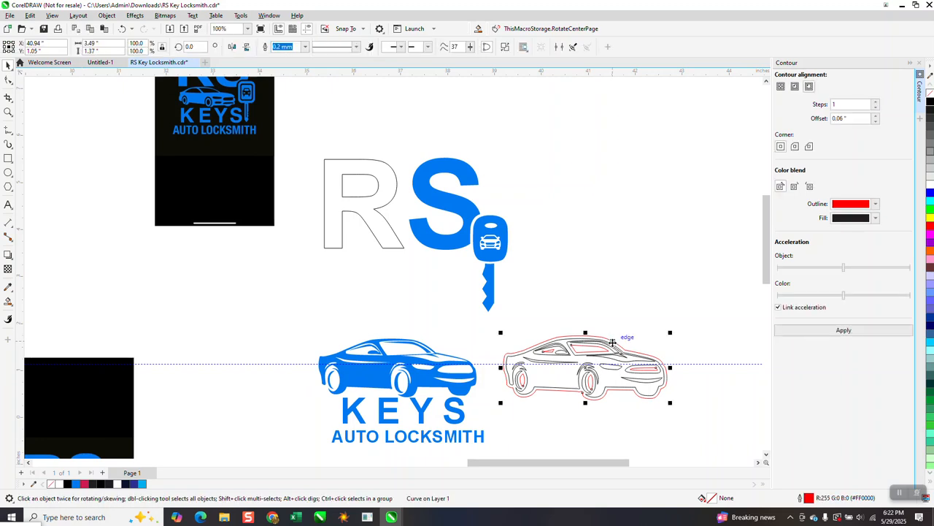
pyautogui.press('Up')
pyautogui.press('Up')
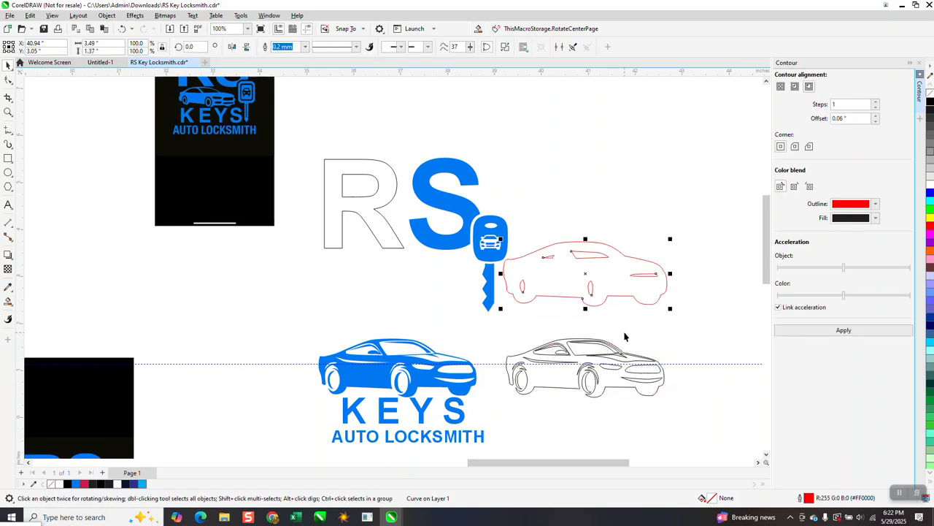
# Break the red offset curve apart and move its outer car silhouette 4 inches left so it overlaps the foot of the R
pyautogui.click(106, 16)
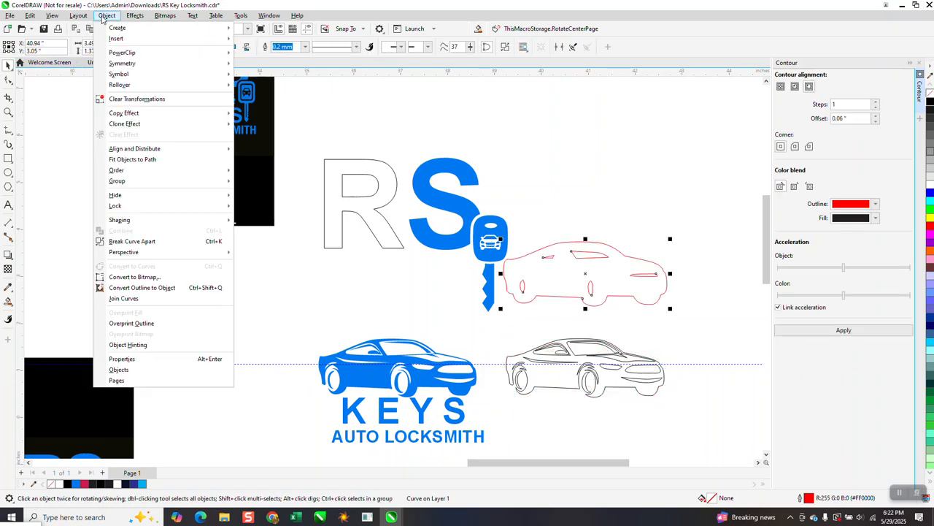
pyautogui.click(149, 243)
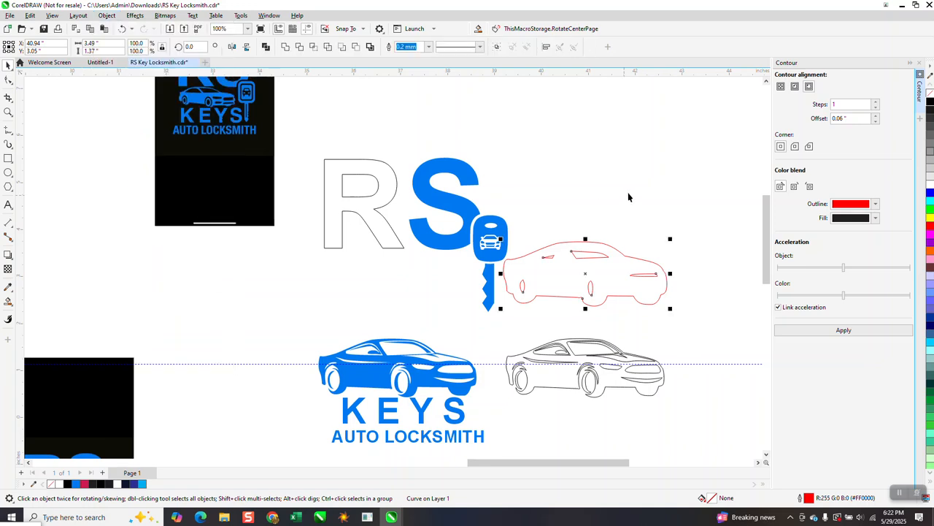
pyautogui.click(628, 192)
pyautogui.click(606, 243)
pyautogui.press('Left')
pyautogui.press('Left')
pyautogui.press('Left')
pyautogui.press('Left')
pyautogui.press('Left')
pyautogui.press('Left')
pyautogui.press('Left')
pyautogui.press('Left')
pyautogui.press('Left')
pyautogui.press('Left')
pyautogui.press('Left')
pyautogui.press('Left')
pyautogui.press('Left')
pyautogui.press('Left')
pyautogui.press('Left')
pyautogui.press('Left')
pyautogui.press('Left')
pyautogui.press('Left')
pyautogui.press('Left')
pyautogui.press('Left')
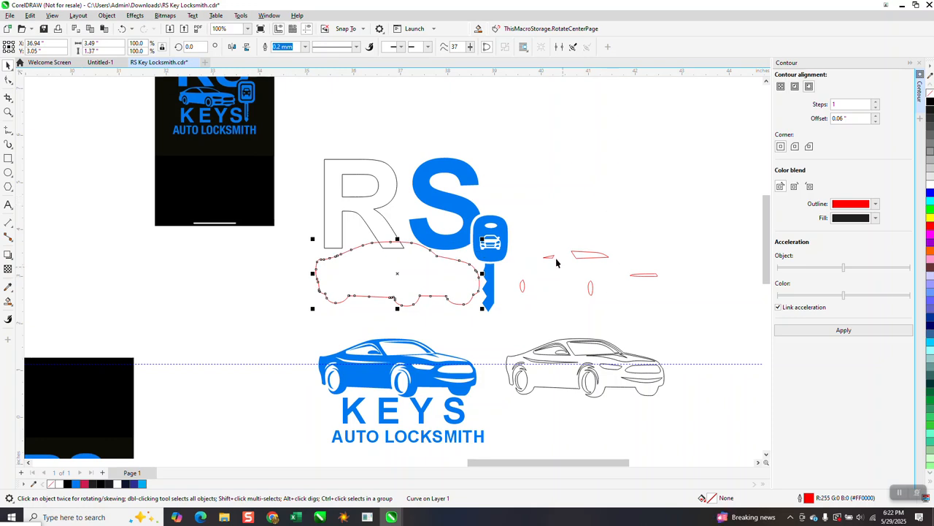
# Delete the leftover red window, wheel and headlight pieces and the black-outlined car copy
pyautogui.moveTo(522, 235); pyautogui.dragTo(528, 293)
pyautogui.moveTo(634, 311); pyautogui.dragTo(677, 312)
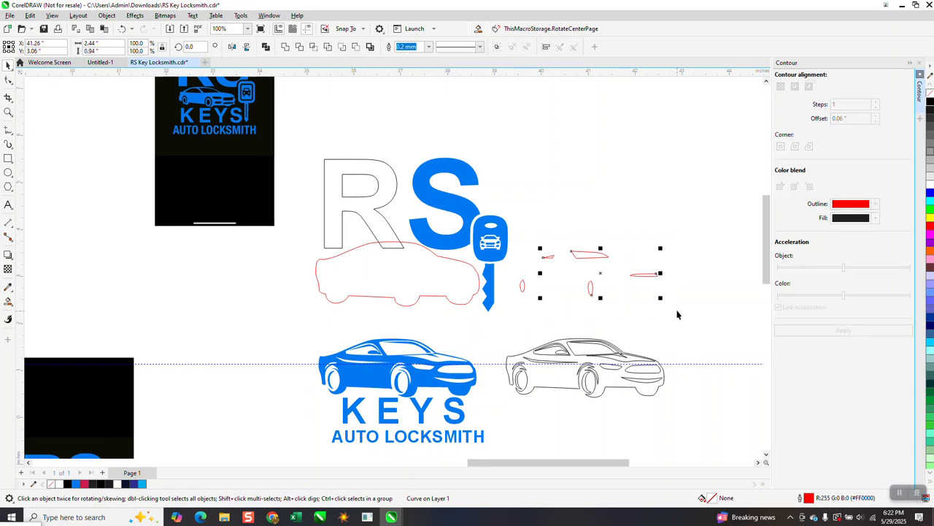
pyautogui.press('Delete')
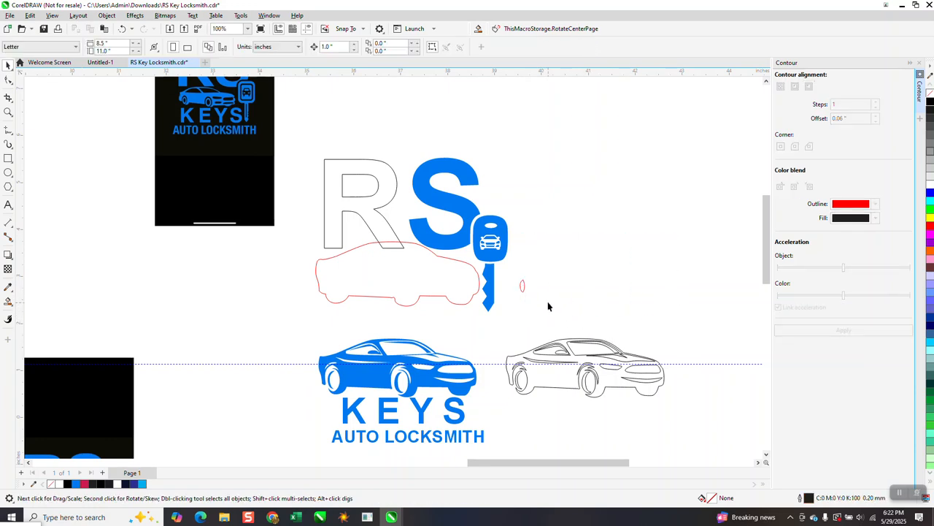
pyautogui.click(522, 286)
pyautogui.press('Delete')
pyautogui.moveTo(714, 413); pyautogui.dragTo(717, 410)
pyautogui.press('Delete')
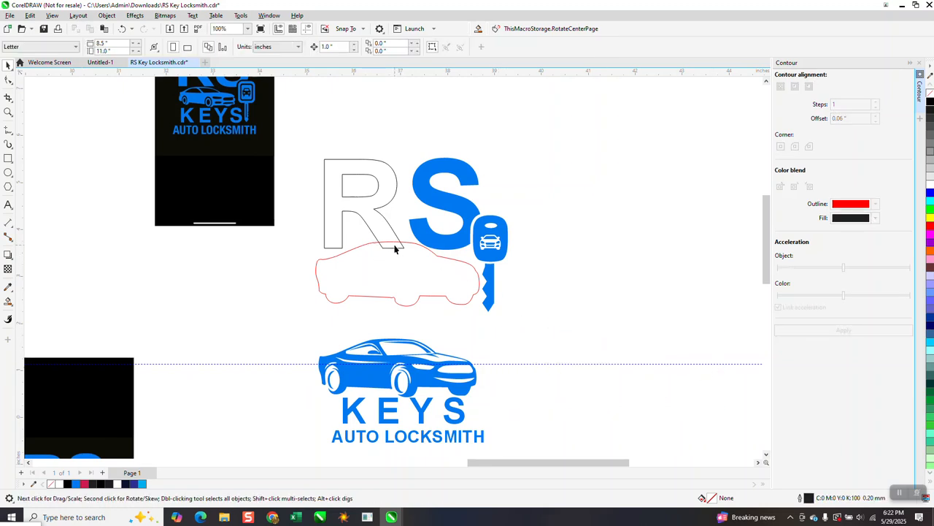
# Smart-fill the part of the R outside the car silhouette with the blue color and no outline
pyautogui.click(8, 300)
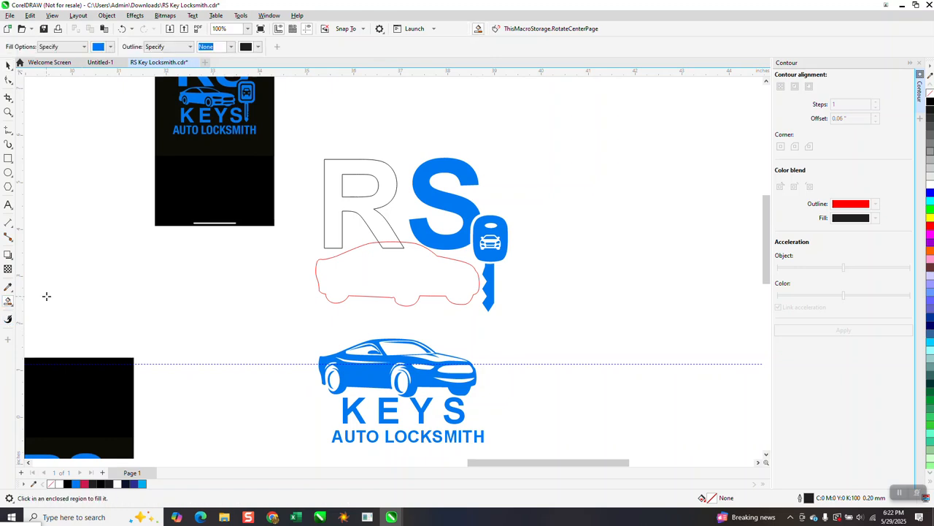
pyautogui.click(391, 181)
pyautogui.click(8, 78)
# Delete the red car silhouette and remove the outline from the original R letter
pyautogui.click(336, 299)
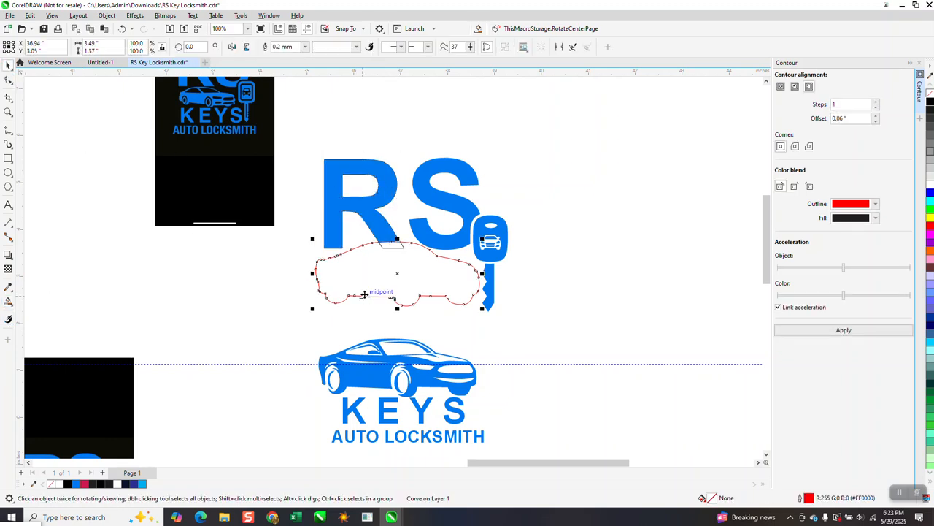
pyautogui.press('Delete')
pyautogui.click(389, 246)
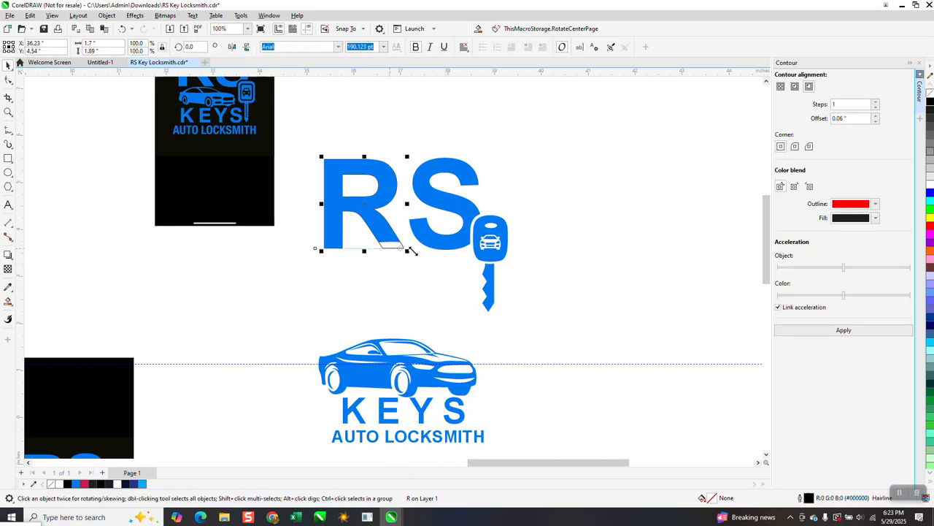
pyautogui.rightClick(930, 97)
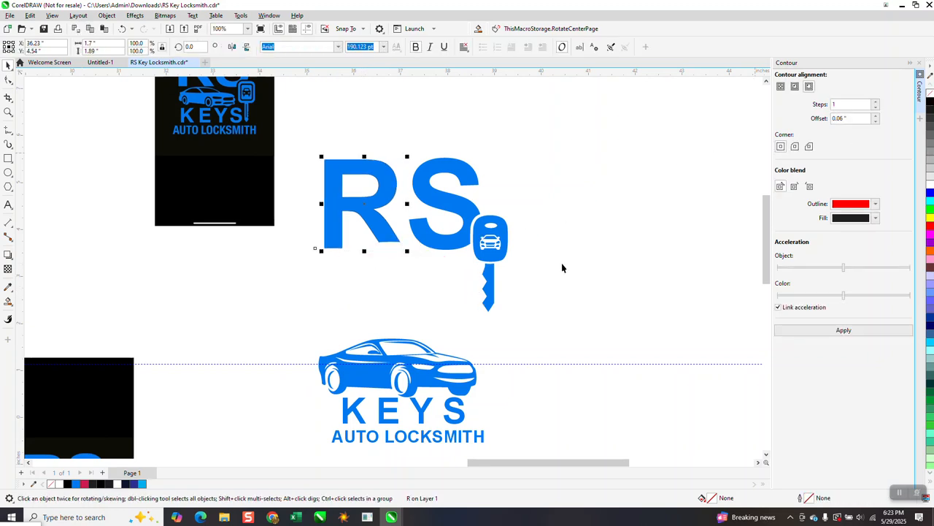
# Move the blue car up 2 inches below the RS letters, and move the KEYS and AUTO LOCKSMITH texts up 2 inches
pyautogui.scroll(-2, 376, 346)
pyautogui.moveTo(320, 330); pyautogui.dragTo(442, 379)
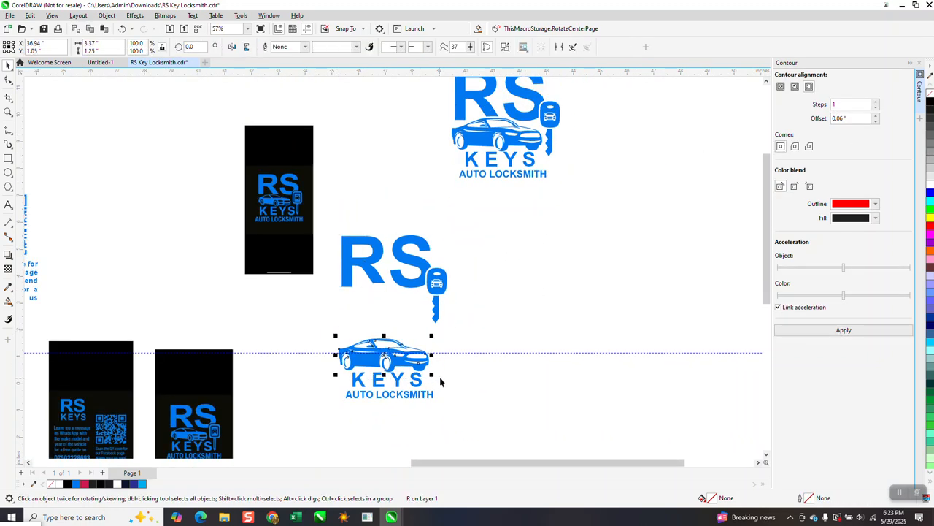
pyautogui.press('Up')
pyautogui.press('Up')
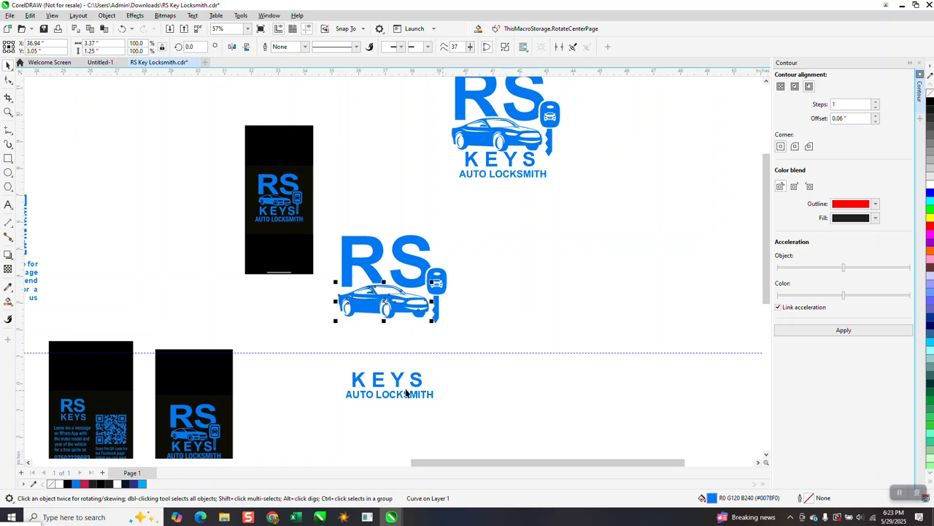
pyautogui.moveTo(334, 367); pyautogui.dragTo(476, 424)
pyautogui.press('Up')
pyautogui.press('Up')
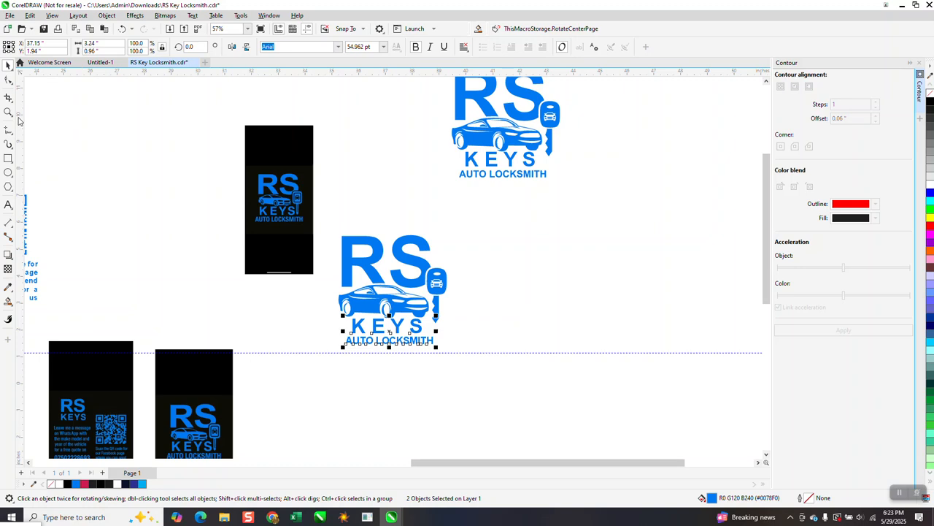
# Remove the fill from all key head and blade pieces and give them a black outline
pyautogui.press('z')
pyautogui.moveTo(524, 382); pyautogui.dragTo(525, 382)
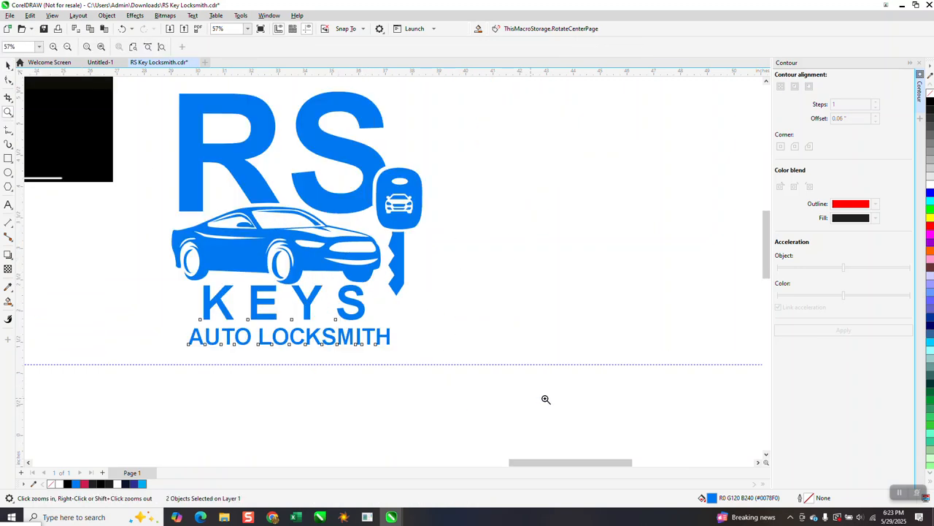
pyautogui.click(8, 65)
pyautogui.click(544, 208)
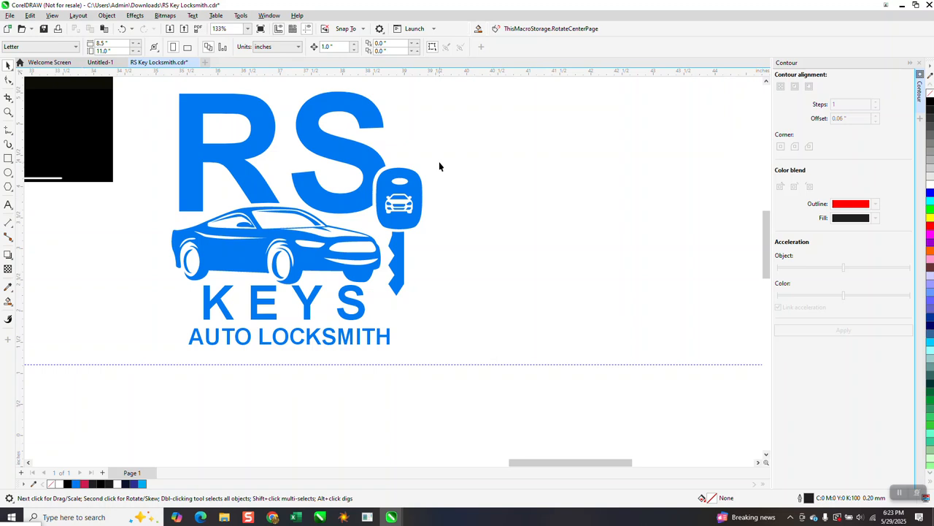
pyautogui.moveTo(439, 158); pyautogui.dragTo(371, 307)
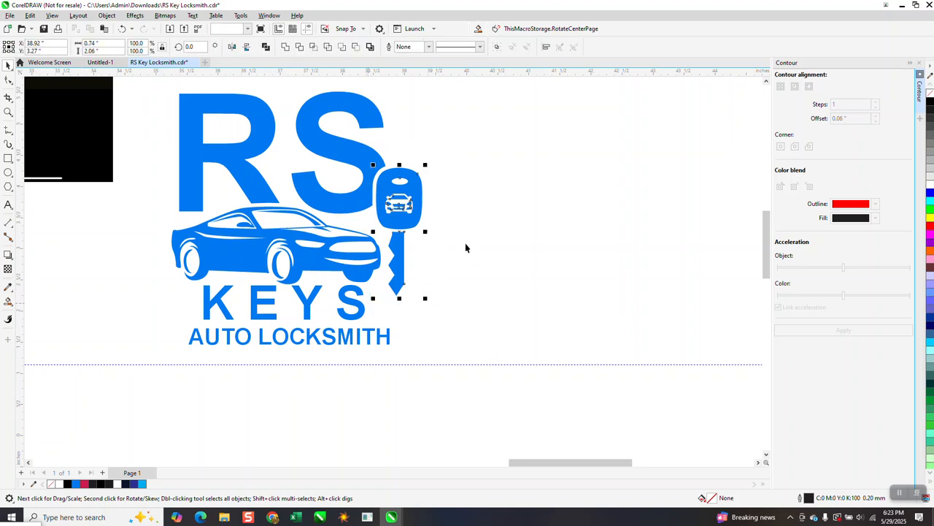
pyautogui.click(927, 97)
pyautogui.rightClick(930, 107)
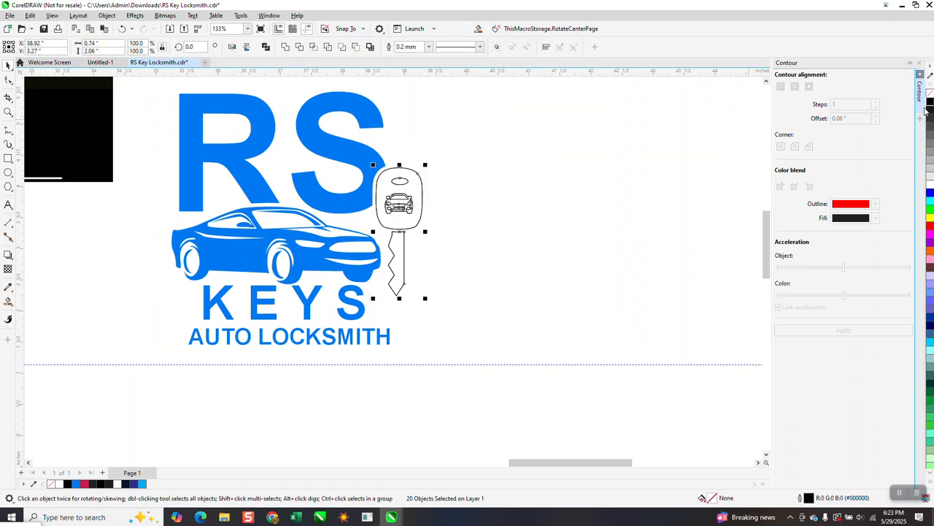
pyautogui.click(457, 263)
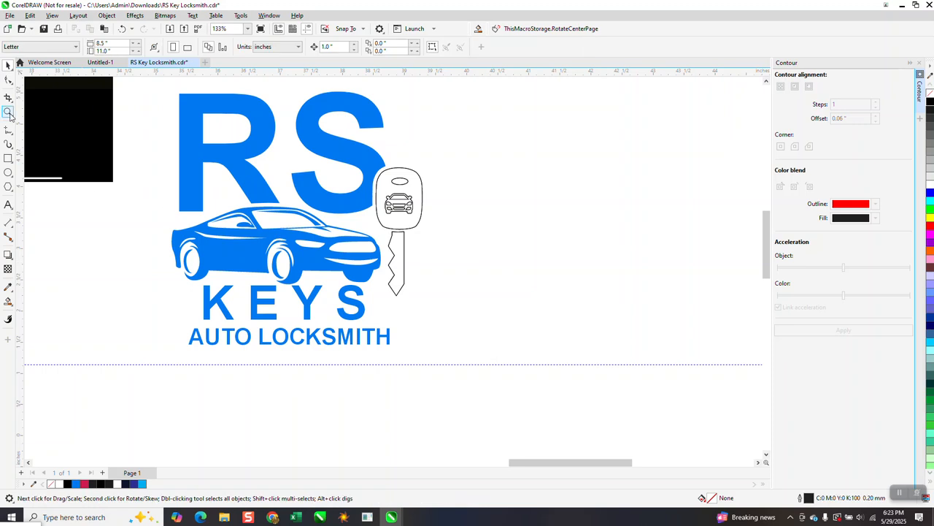
# Extend the key blade's top edge upward so it overlaps the lower edge of the key head
pyautogui.click(8, 112)
pyautogui.click(423, 259)
pyautogui.click(12, 82)
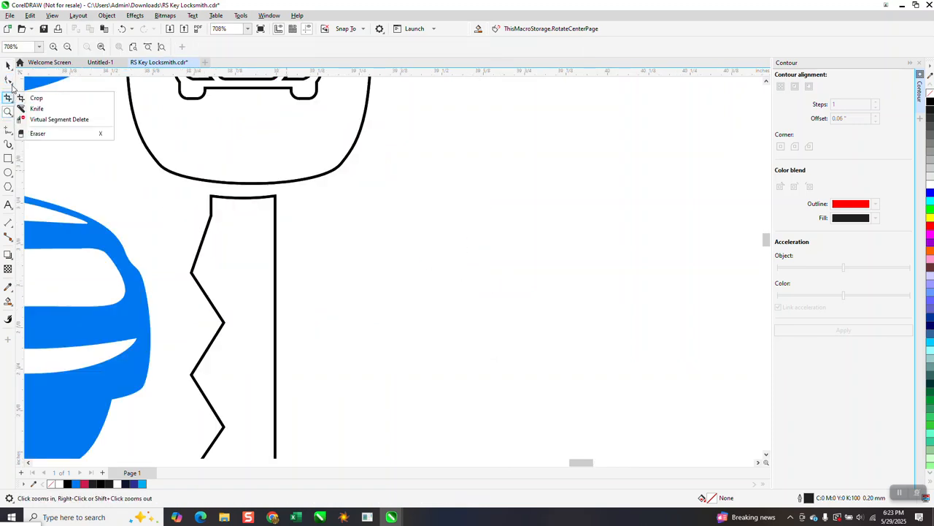
pyautogui.moveTo(11, 80)
pyautogui.click(43, 81)
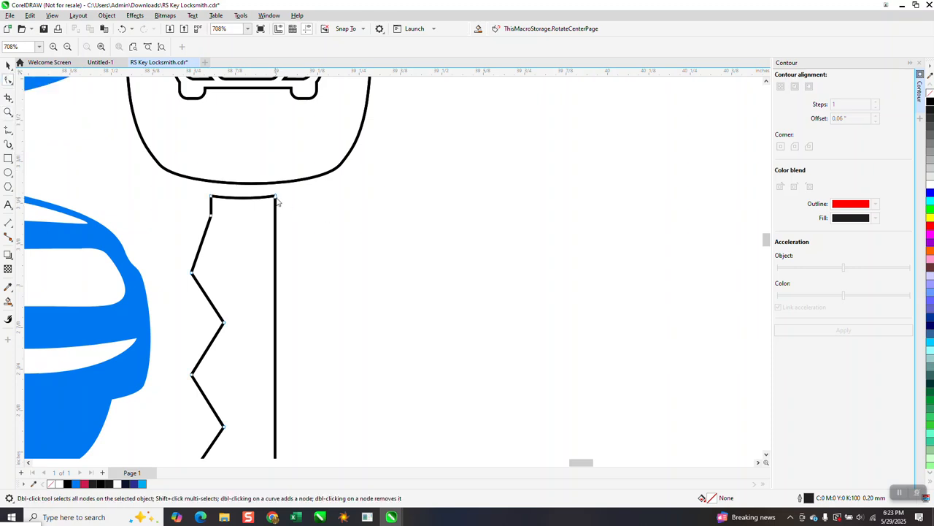
pyautogui.click(276, 199)
pyautogui.moveTo(275, 198); pyautogui.dragTo(277, 173)
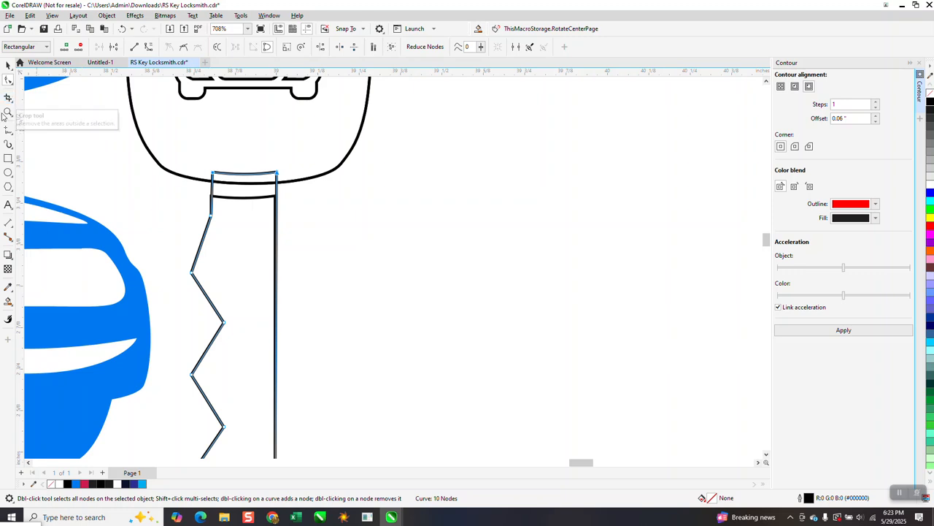
pyautogui.click(8, 64)
# Delete the duplicate blade outline lying beneath the extended blade
pyautogui.click(371, 262)
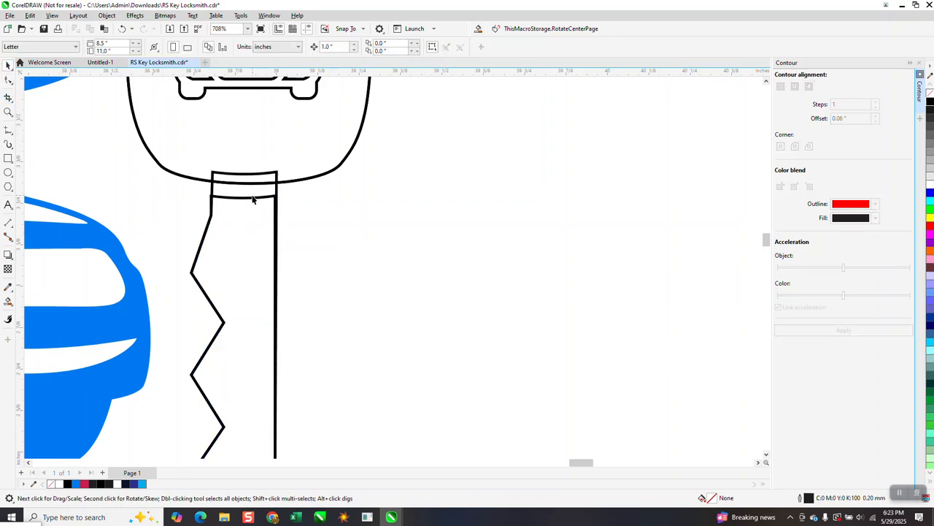
pyautogui.click(251, 203)
pyautogui.click(251, 207)
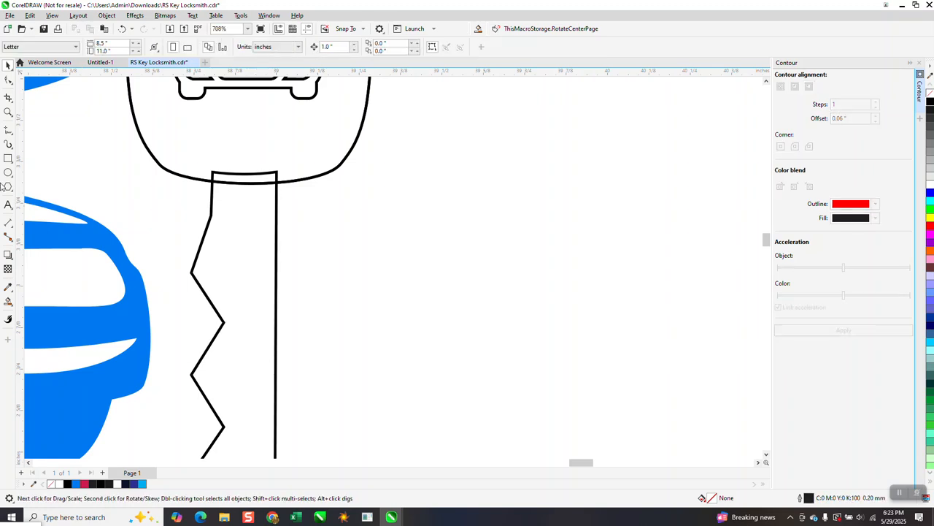
# Remove the overlapping segments between the key head and blade with Virtual Segment Delete to form one continuous outline
pyautogui.click(11, 103)
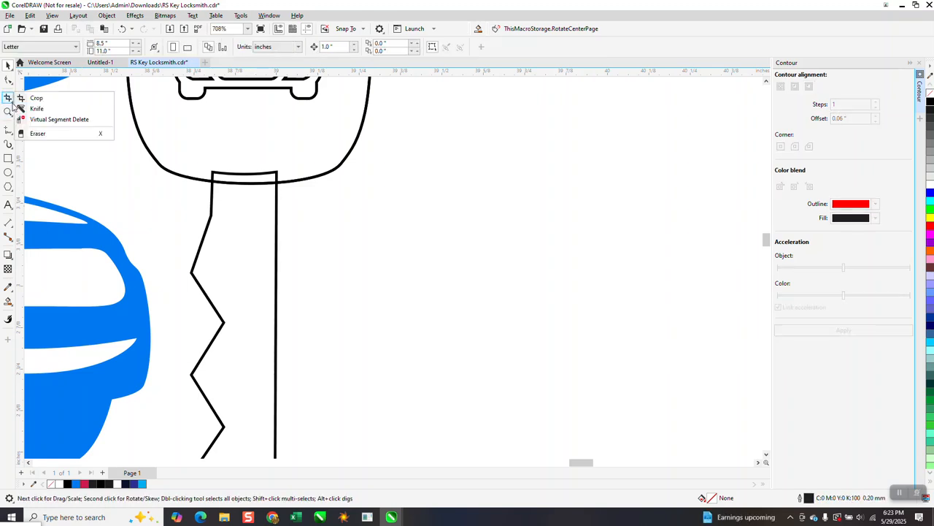
pyautogui.click(47, 120)
pyautogui.moveTo(249, 161); pyautogui.dragTo(250, 214)
pyautogui.scroll(-3, 267, 222)
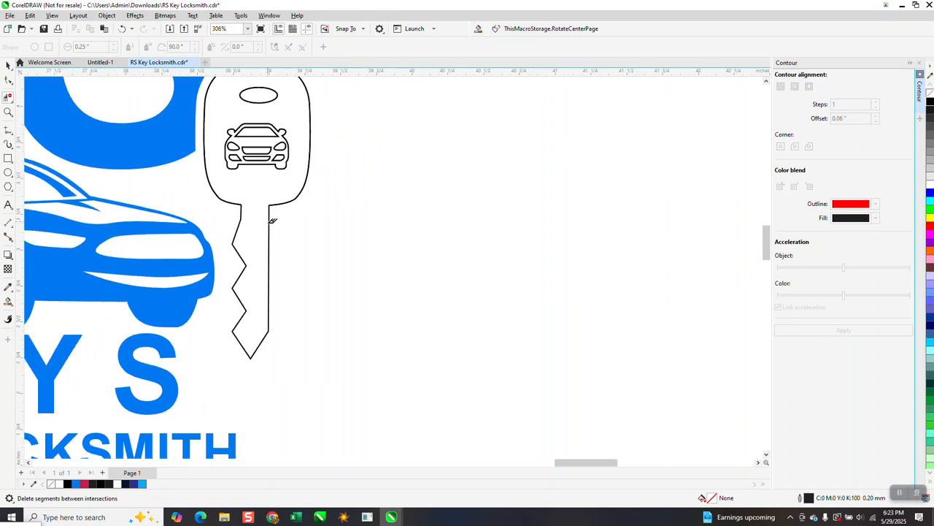
# Smart-fill the joined key head and blade with the blue color
pyautogui.scroll(-2, 272, 221)
pyautogui.click(8, 300)
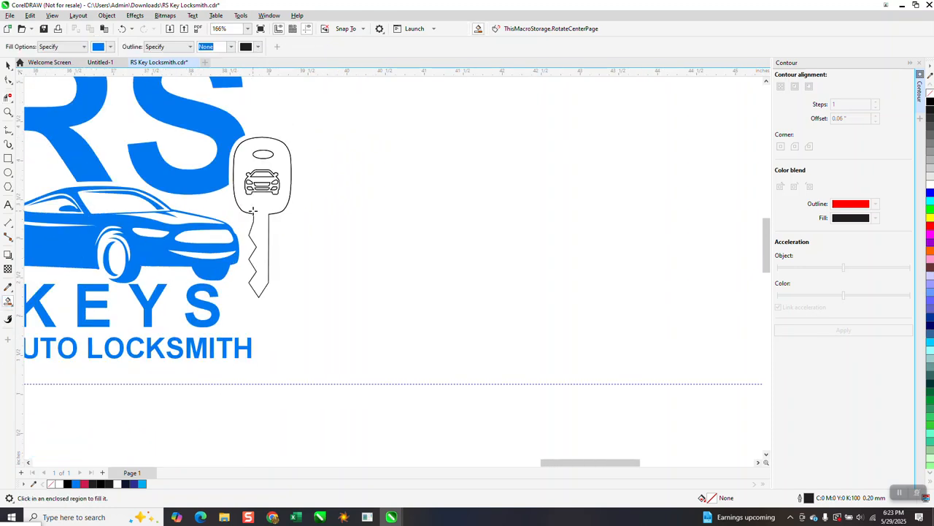
pyautogui.click(262, 202)
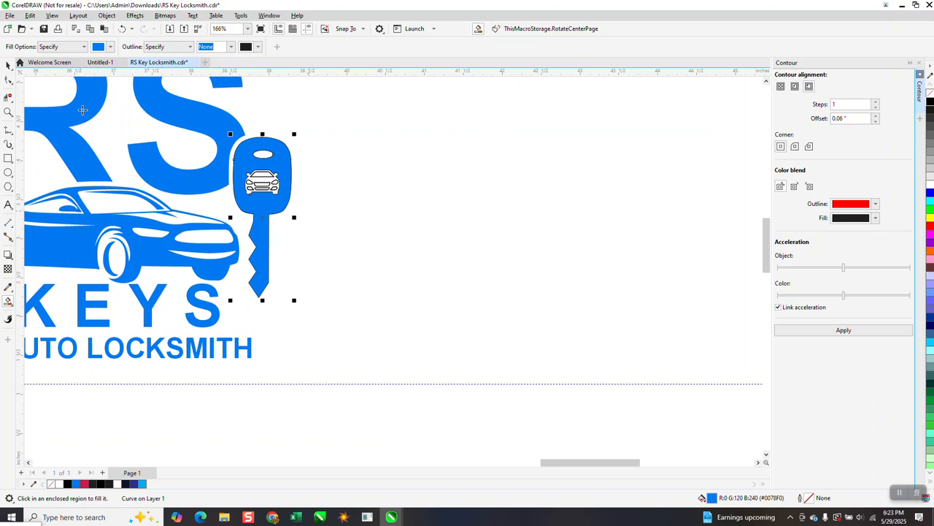
# Undo the key's fill, joining and outline changes back to the separate blue head and blade
pyautogui.click(122, 28)
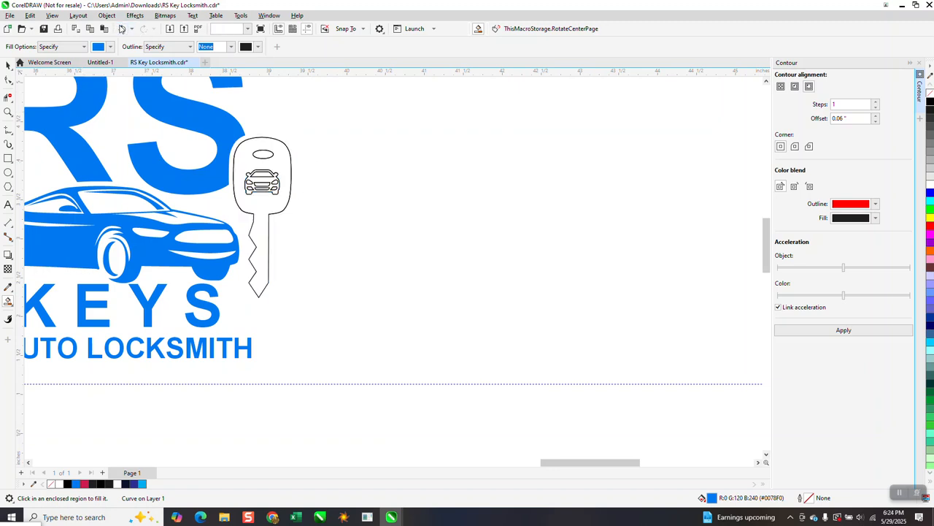
pyautogui.click(122, 29)
pyautogui.click(121, 28)
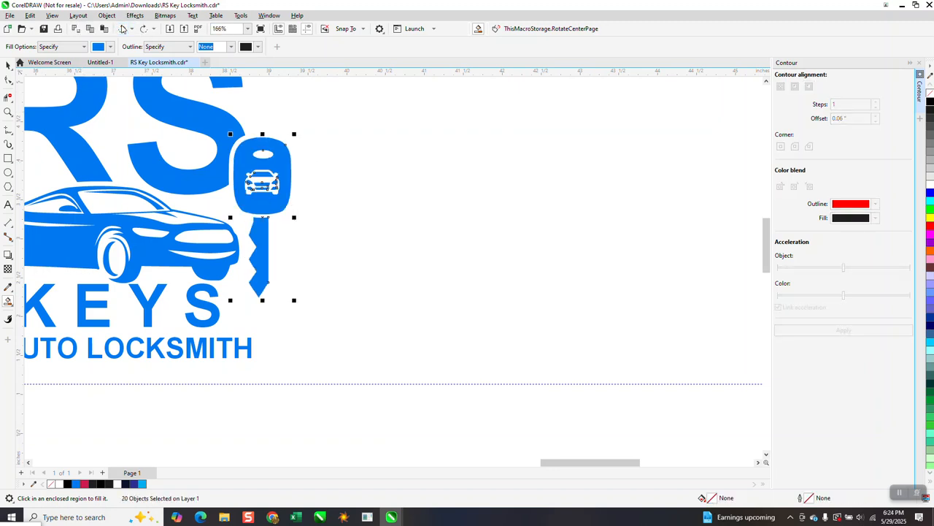
# Draw a rectangle about 5.18 by 5.09 inches around the whole rebuilt logo
pyautogui.scroll(-1, 465, 179)
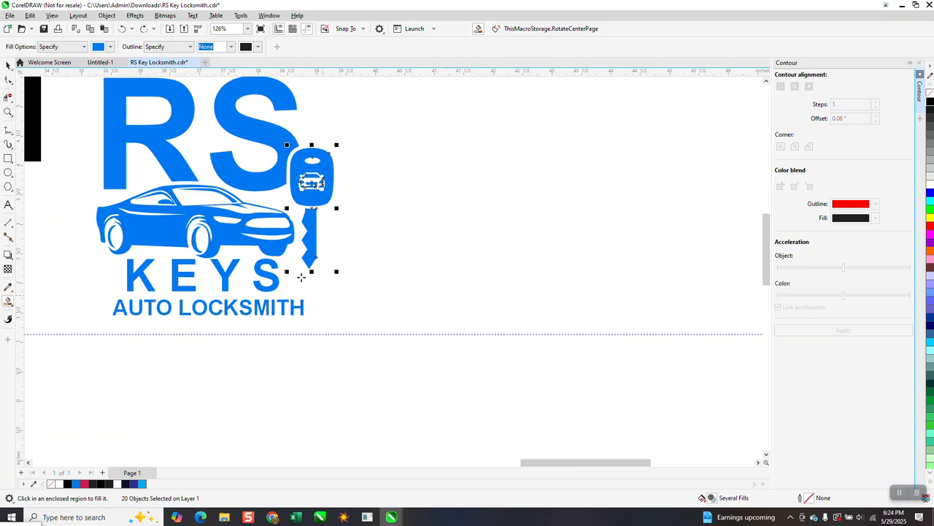
pyautogui.scroll(-1, 335, 263)
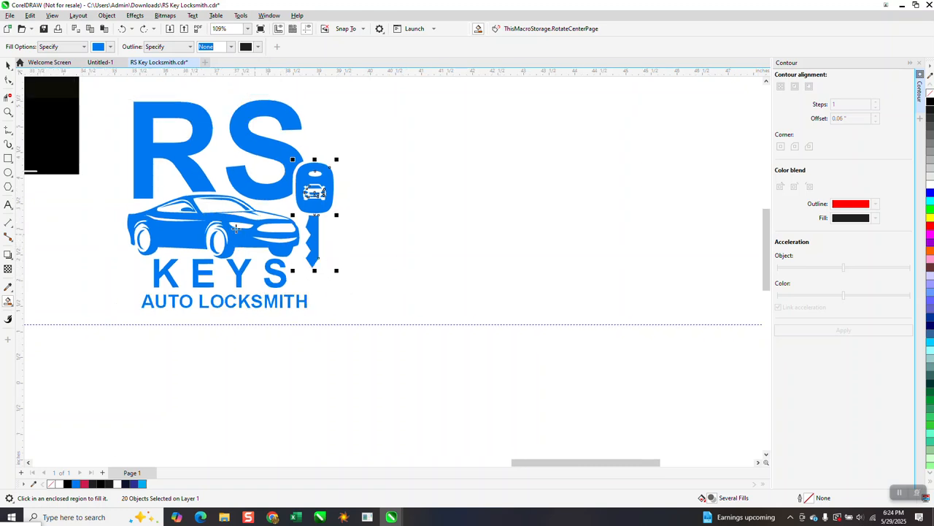
pyautogui.scroll(-2, 478, 267)
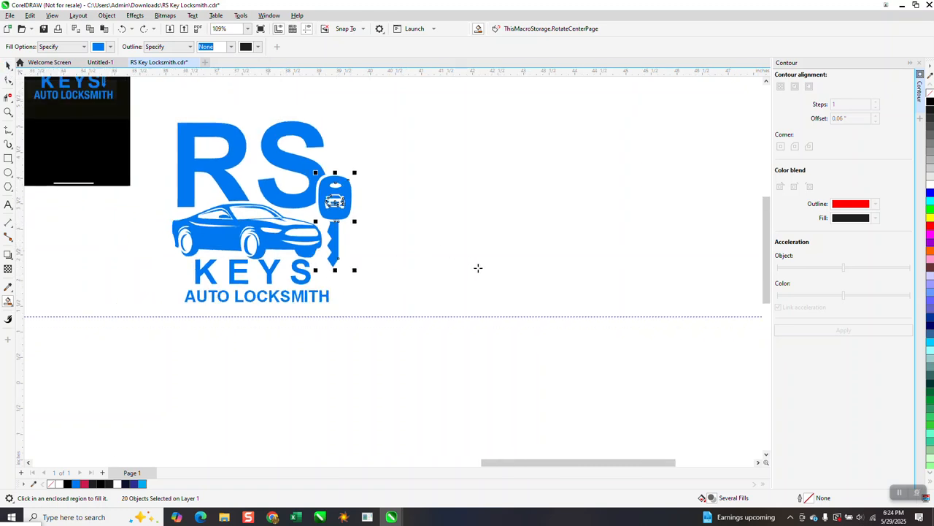
pyautogui.click(8, 112)
pyautogui.moveTo(178, 101); pyautogui.dragTo(312, 177)
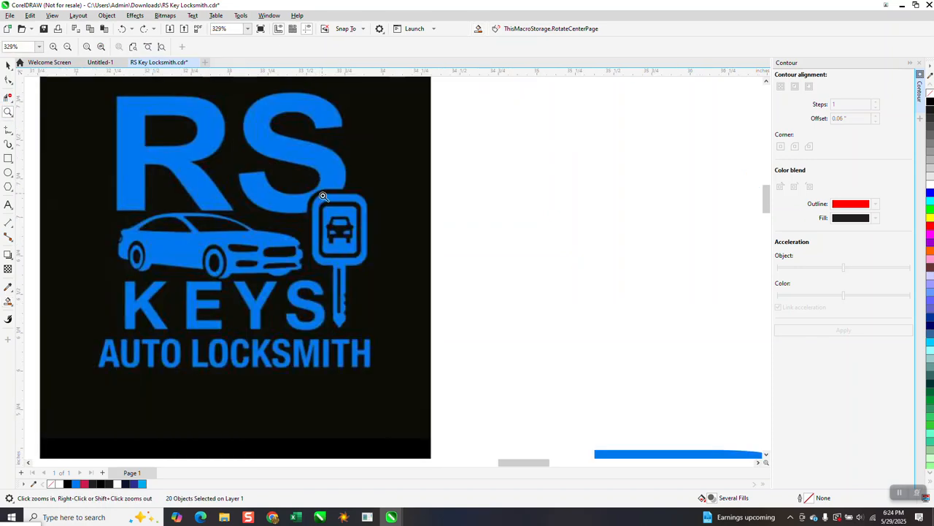
pyautogui.scroll(-5, 313, 177)
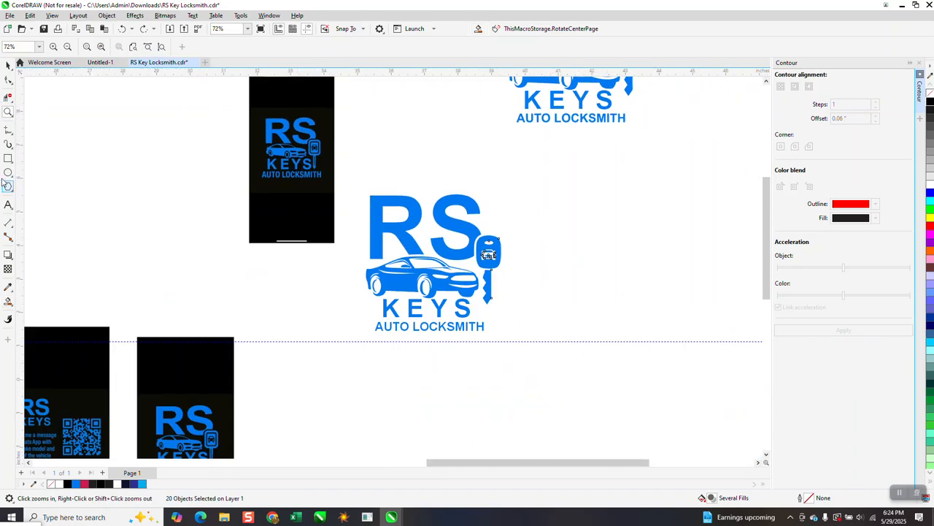
pyautogui.click(8, 159)
pyautogui.moveTo(351, 180); pyautogui.dragTo(524, 352)
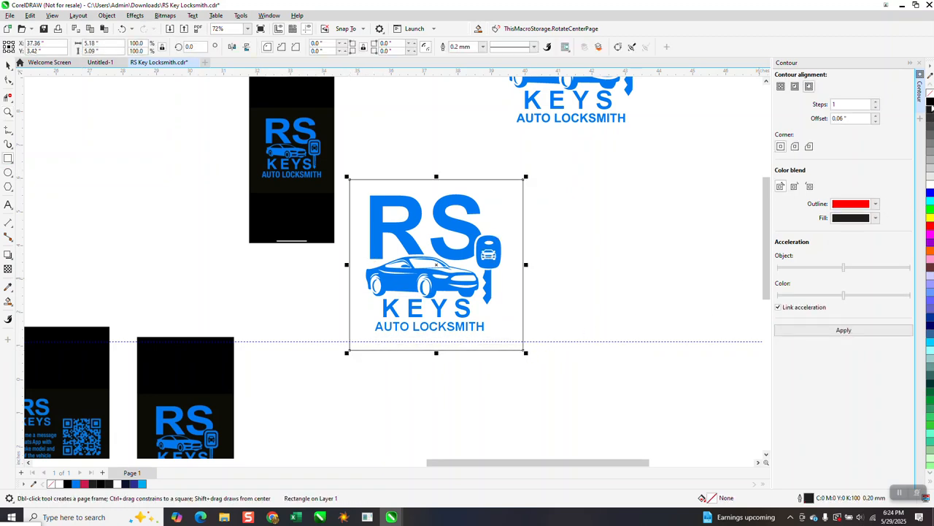
# Fill the rectangle around the rebuilt logo with black and send it behind the blue artwork
pyautogui.click(930, 102)
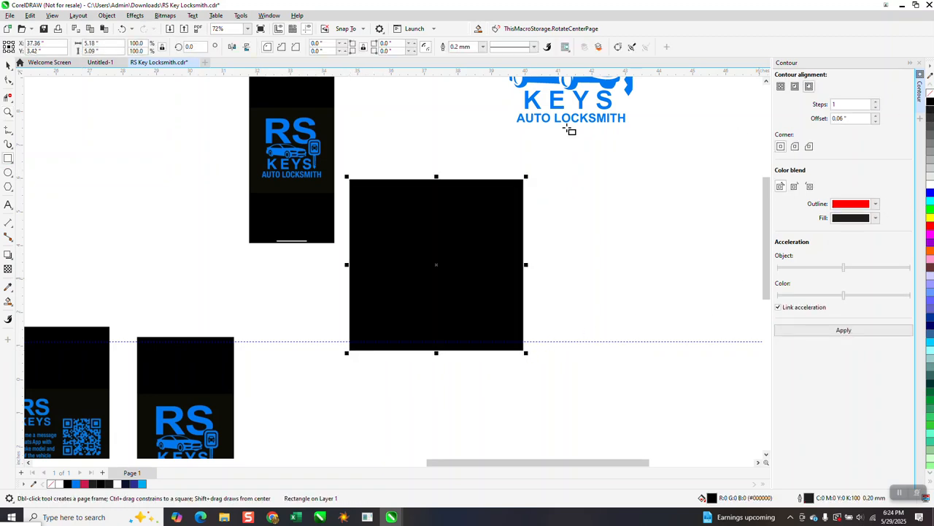
pyautogui.click(104, 17)
pyautogui.moveTo(126, 173)
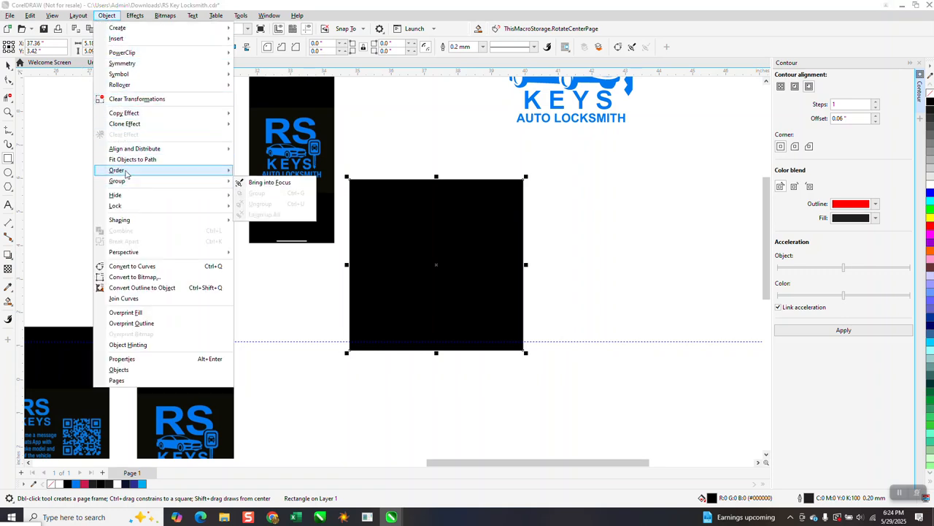
pyautogui.click(252, 183)
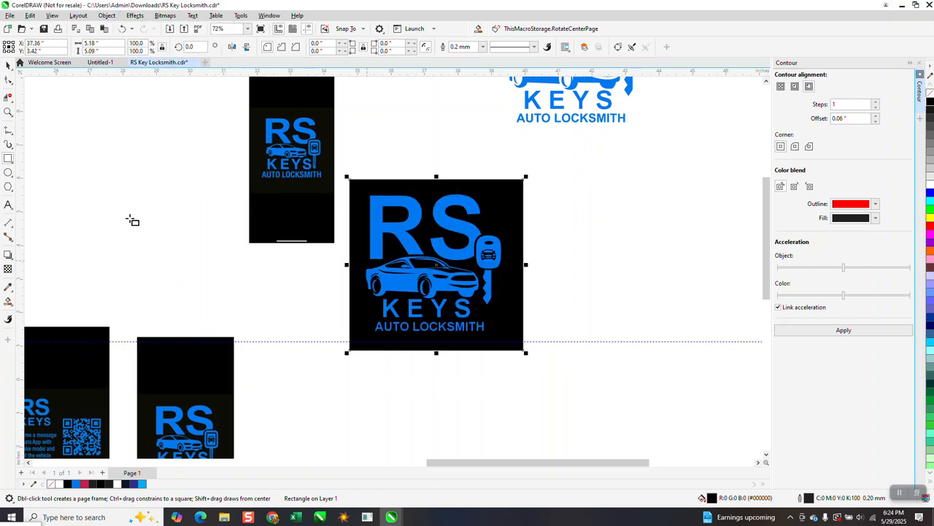
# Compare the rebuilt logo's letters, car and key up close with the original reference image
pyautogui.click(8, 112)
pyautogui.moveTo(397, 209); pyautogui.dragTo(514, 299)
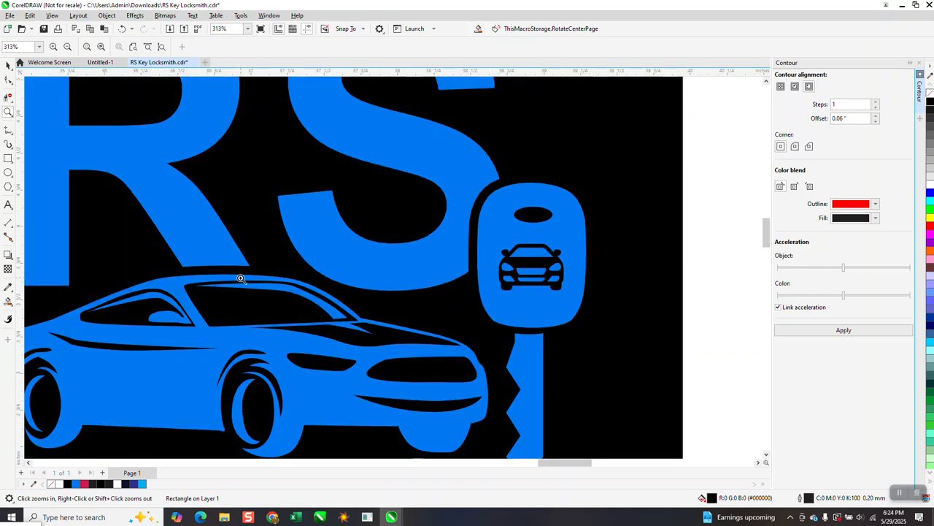
pyautogui.scroll(-5, 328, 270)
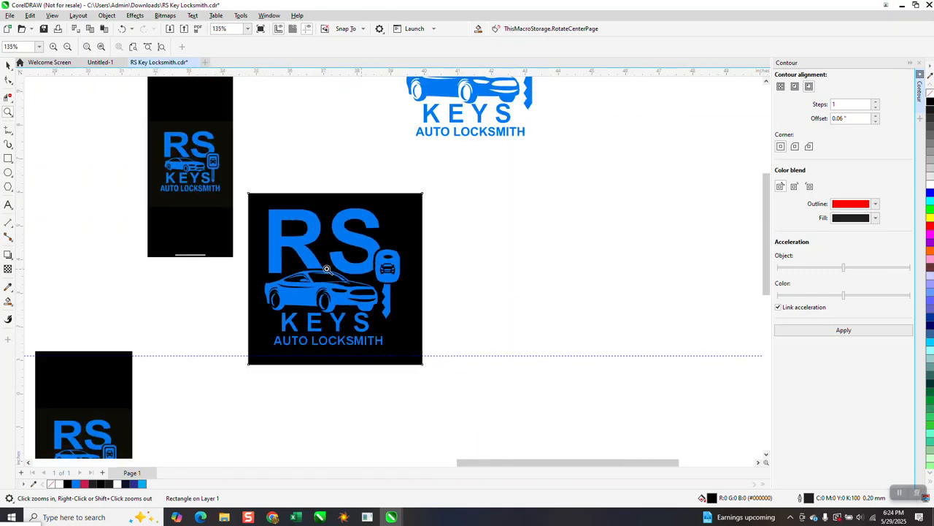
pyautogui.moveTo(166, 157); pyautogui.dragTo(246, 184)
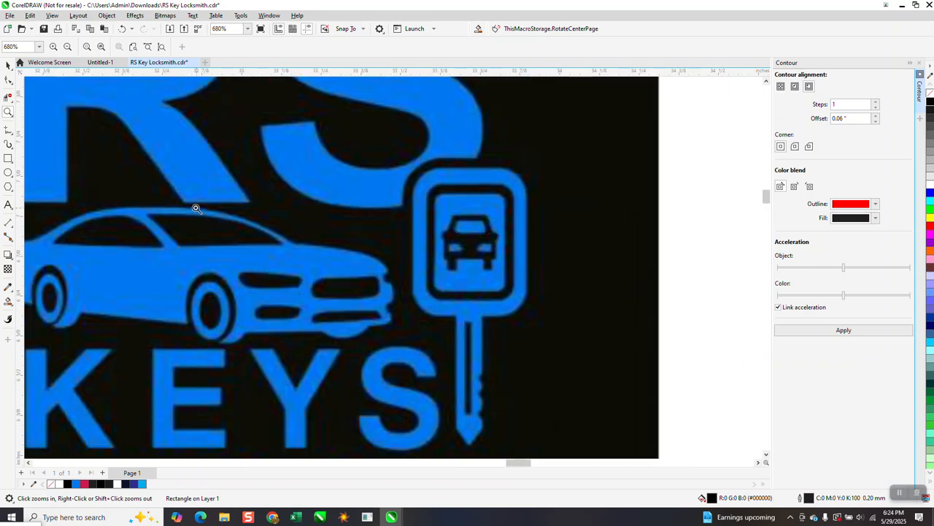
pyautogui.scroll(-2, 276, 196)
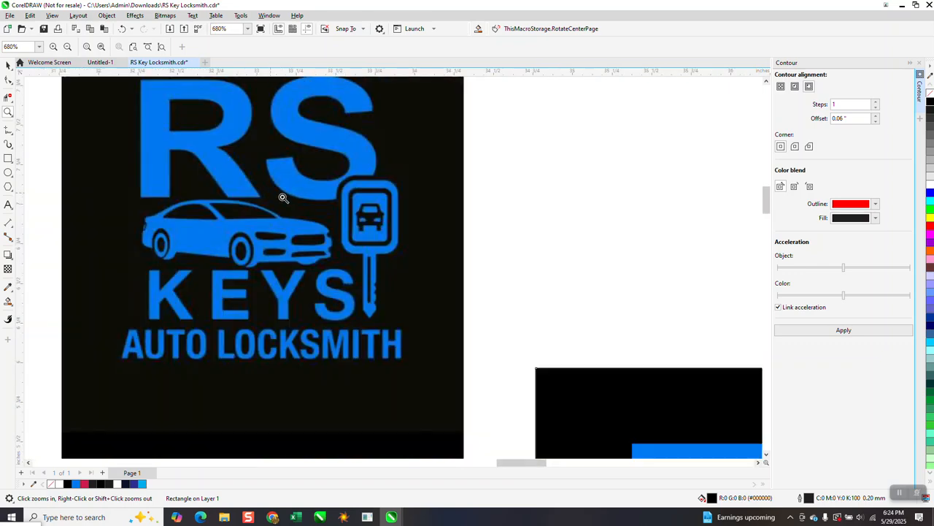
pyautogui.scroll(-1, 469, 261)
pyautogui.scroll(-1, 490, 275)
pyautogui.scroll(-1, 518, 349)
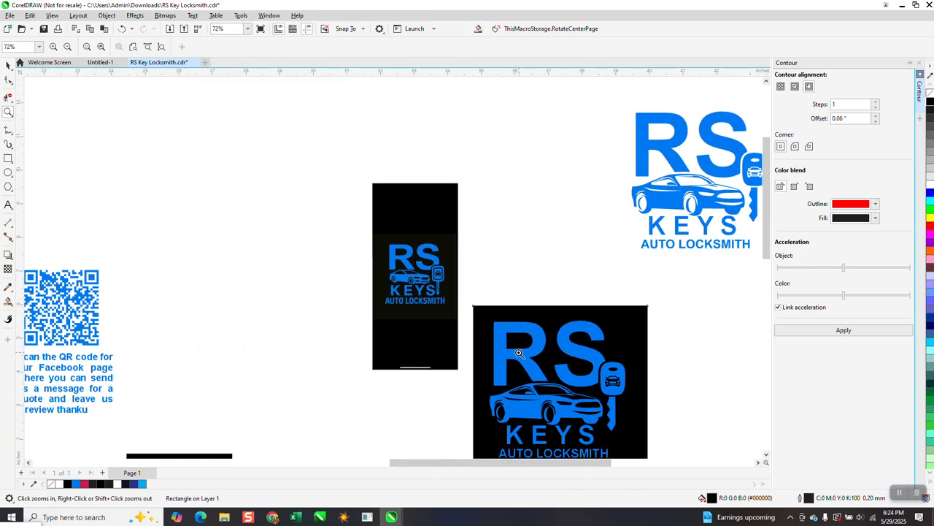
pyautogui.moveTo(576, 402); pyautogui.dragTo(575, 402)
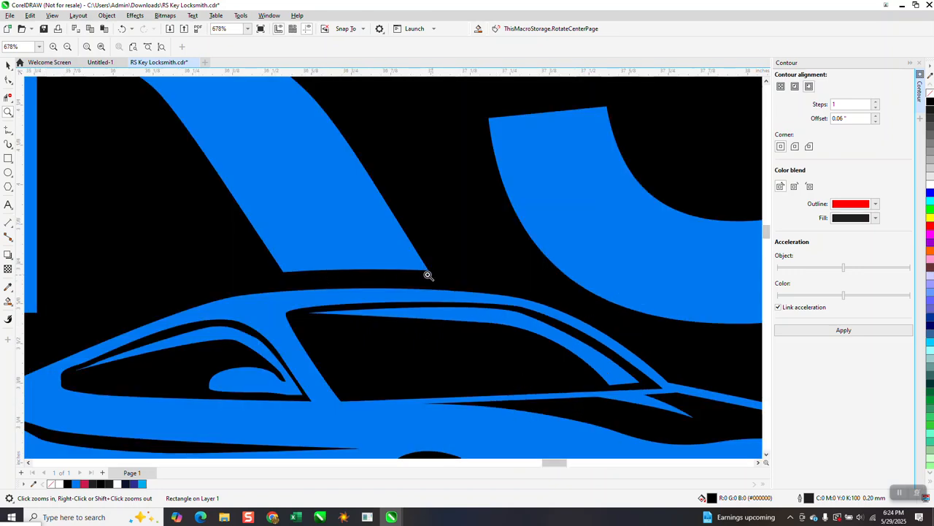
pyautogui.scroll(-2, 410, 252)
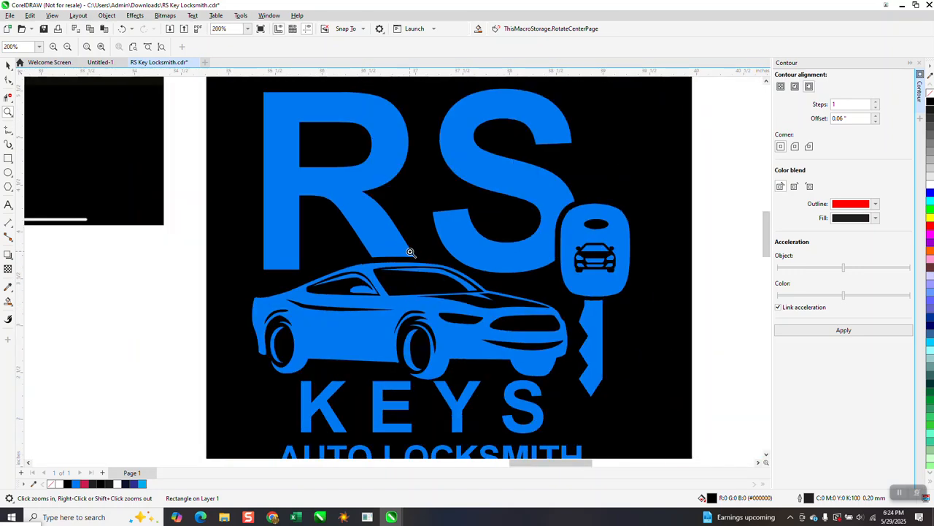
pyautogui.scroll(-1, 410, 252)
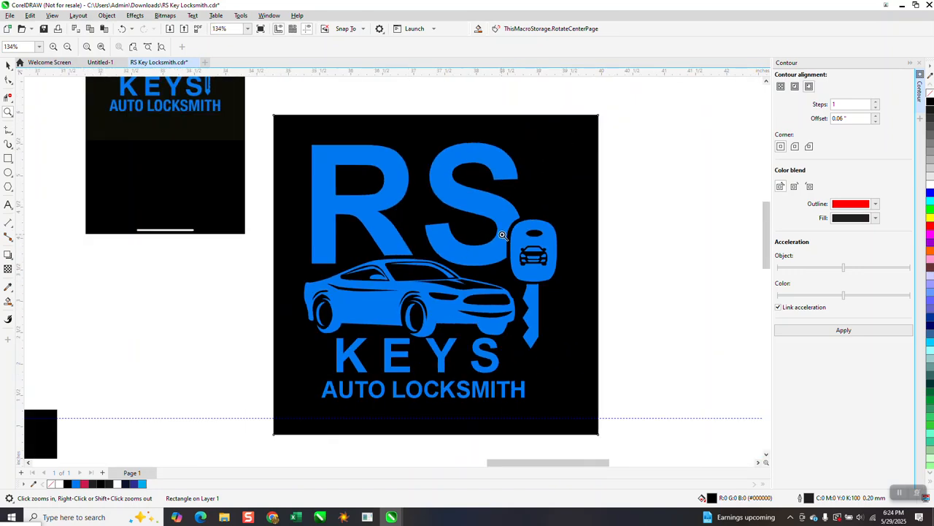